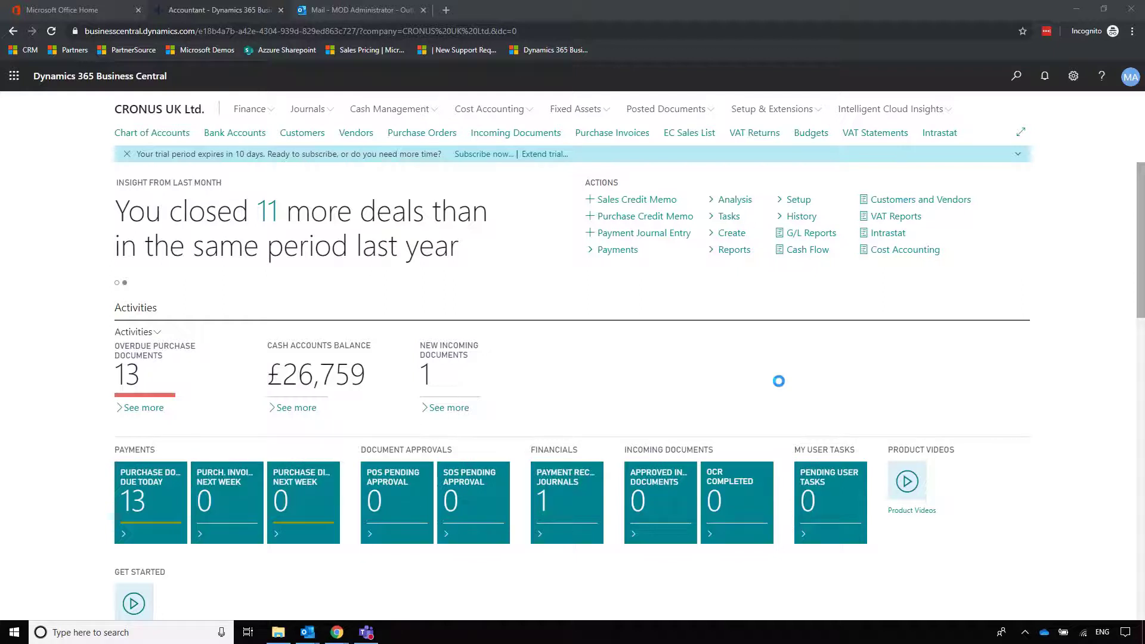
Step: Open the Vendors list to see CRONUS UK Ltd.'s seven vendors and their balances
{"action": "left_click", "coordinate": [357, 134]}
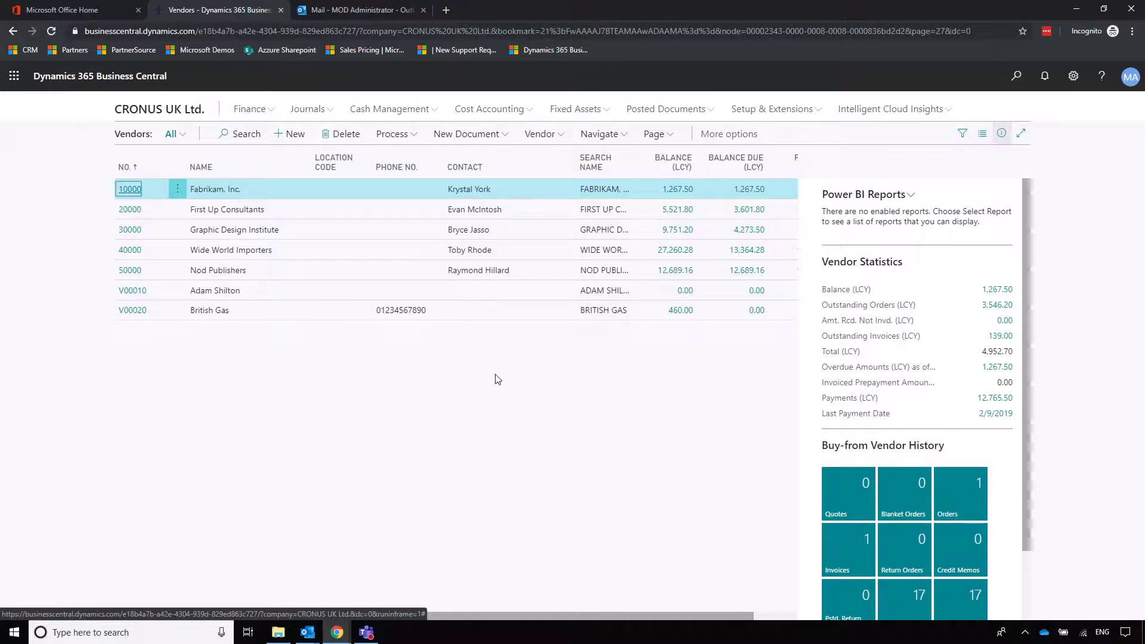
{"action": "left_click", "coordinate": [386, 215]}
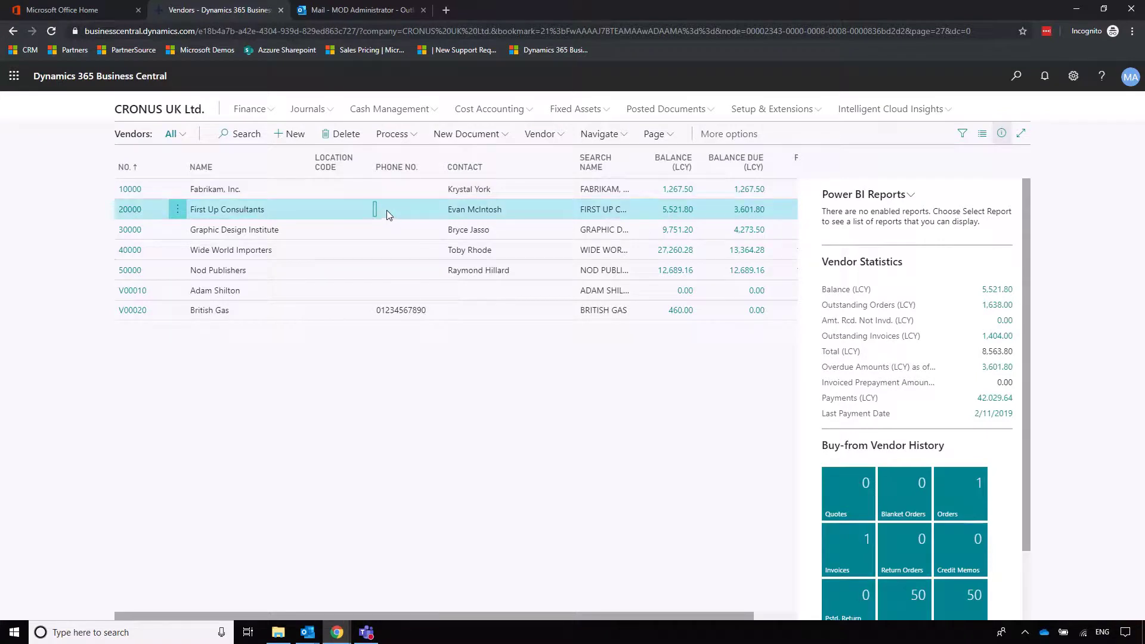
{"action": "left_click", "coordinate": [999, 306]}
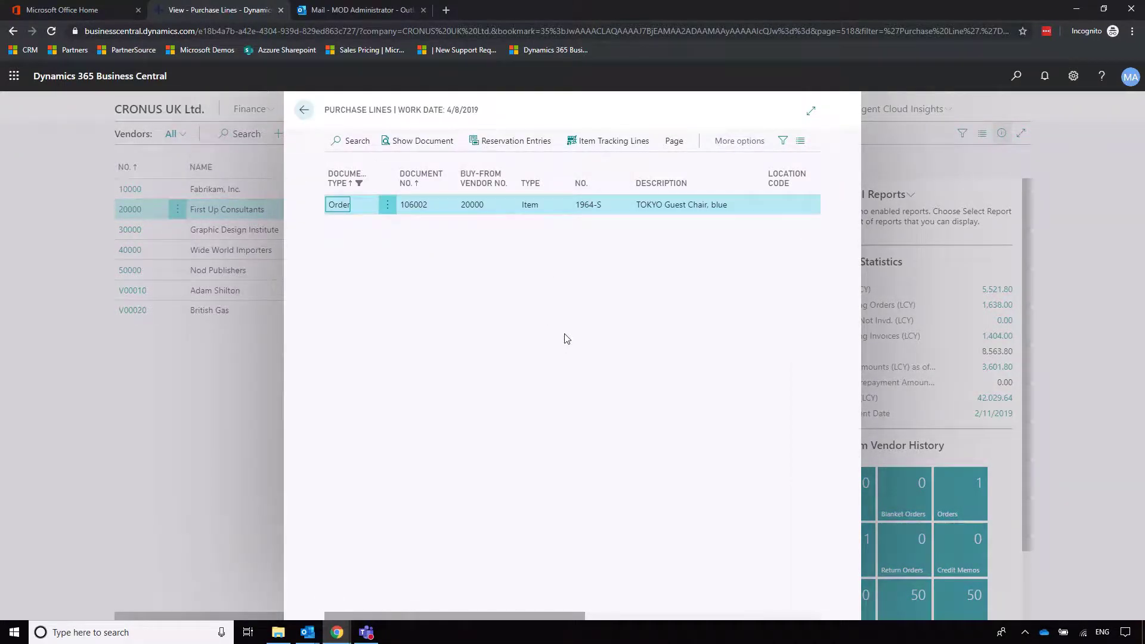
{"action": "key", "text": "Escape"}
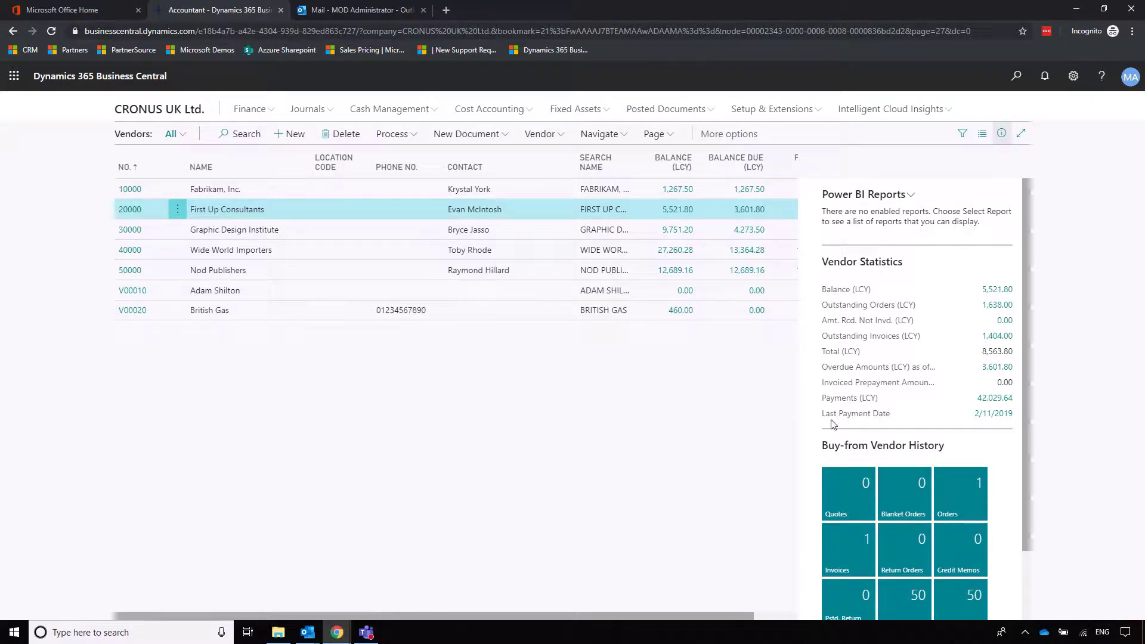
{"action": "scroll", "coordinate": [857, 381], "scroll_direction": "down", "scroll_amount": 2}
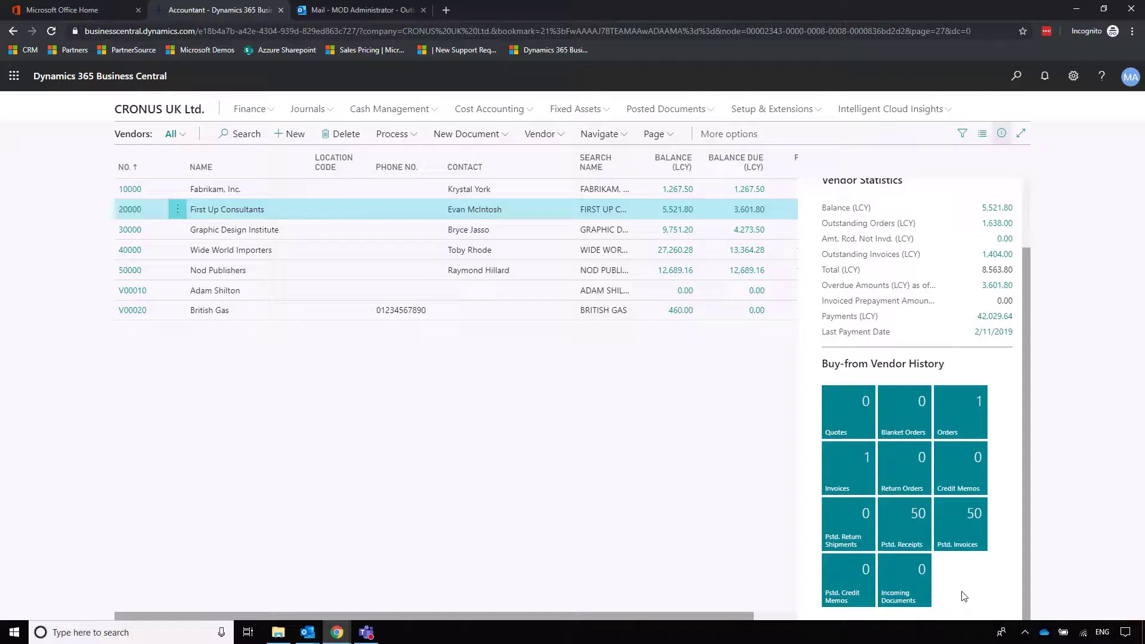
{"action": "scroll", "coordinate": [964, 596], "scroll_direction": "up", "scroll_amount": 2}
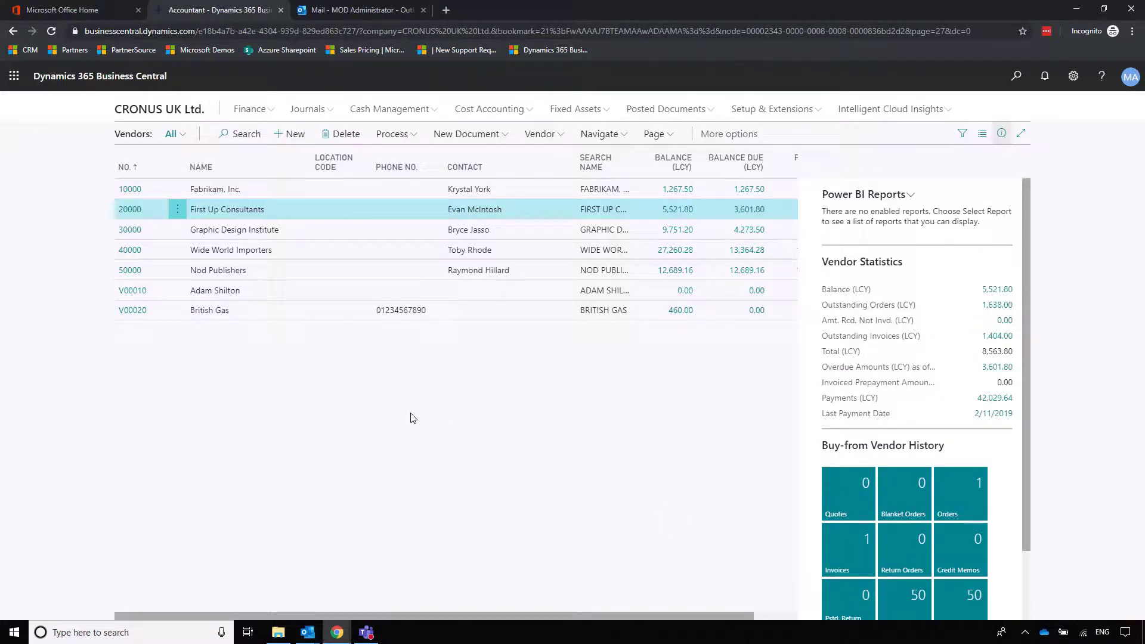
{"action": "left_click", "coordinate": [295, 310]}
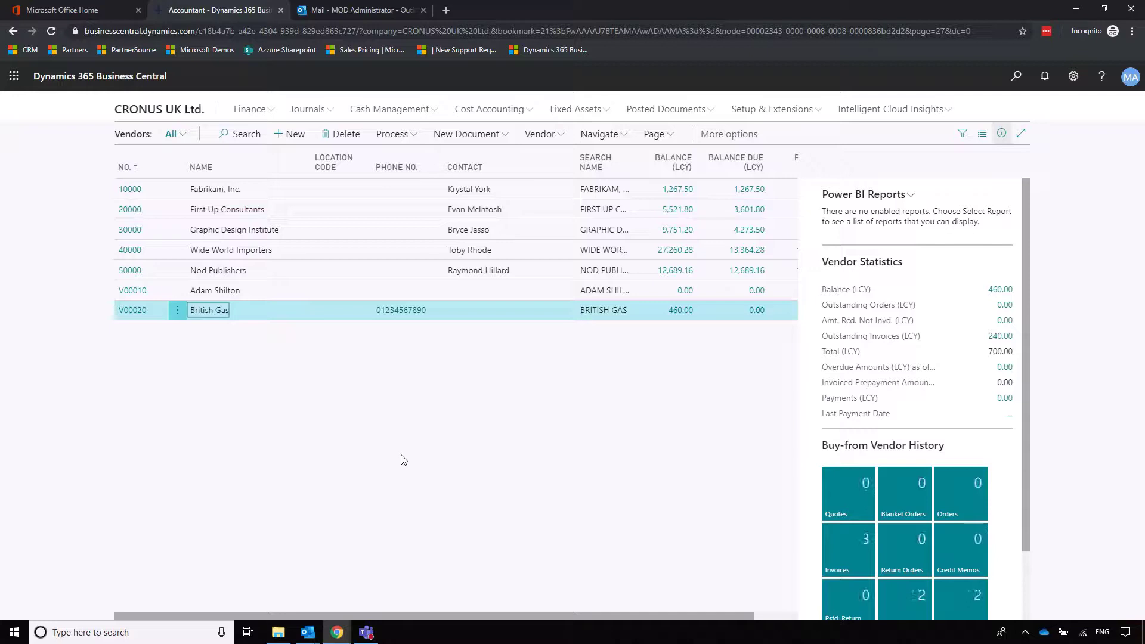
Step: Open the V00020 British Gas vendor card and review the DOMESTIC general posting setup
{"action": "left_click", "coordinate": [128, 311]}
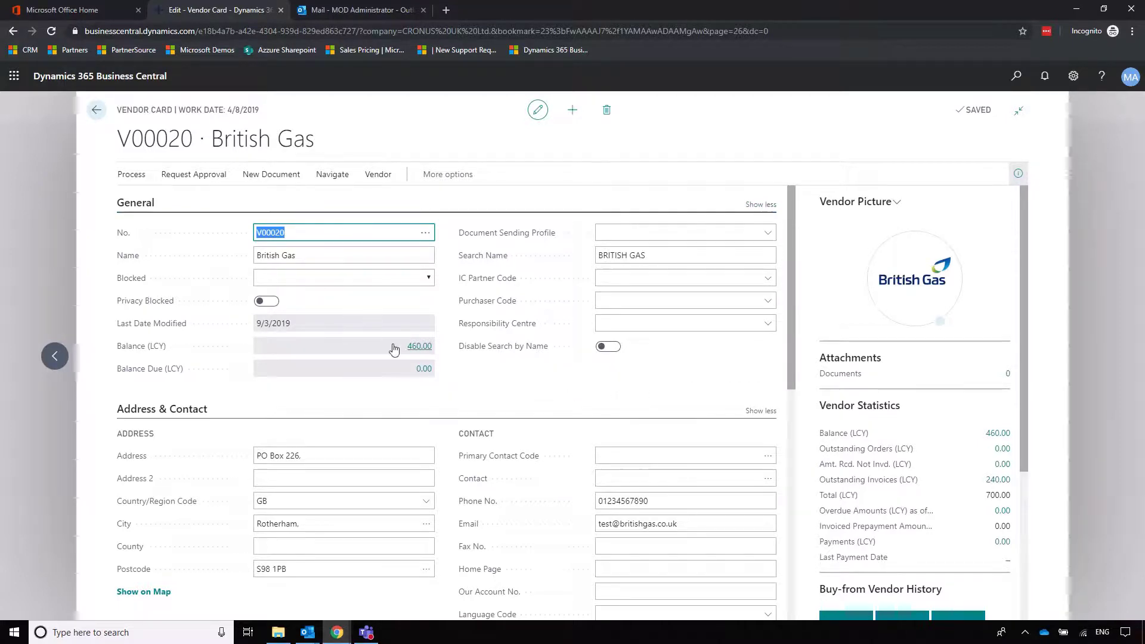
{"action": "scroll", "coordinate": [485, 389], "scroll_direction": "down", "scroll_amount": 7}
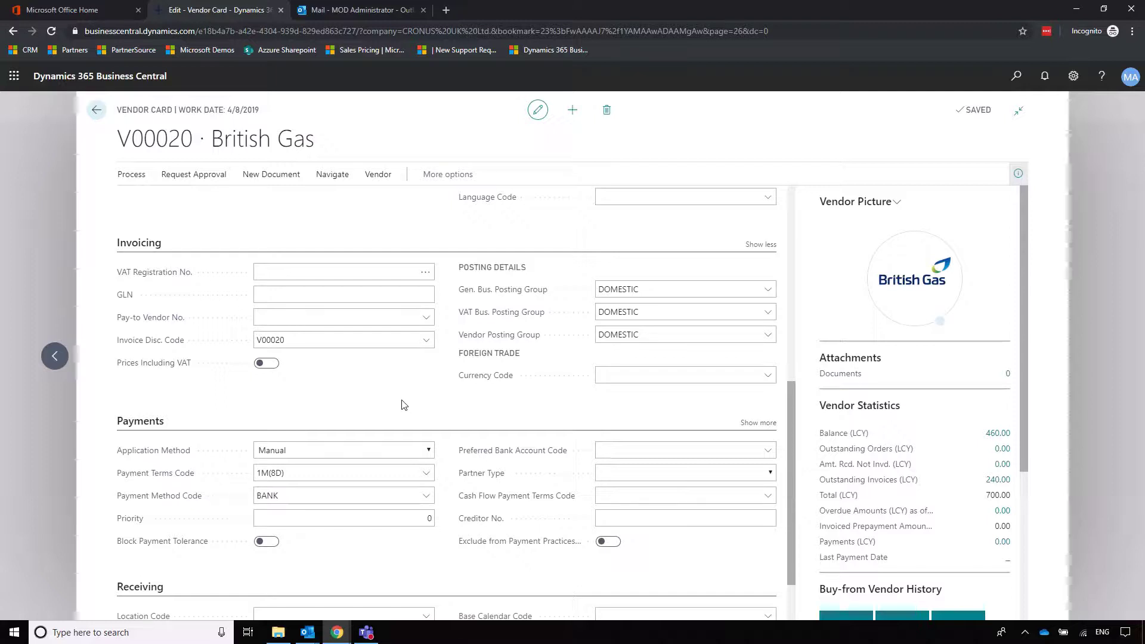
{"action": "left_click", "coordinate": [767, 290]}
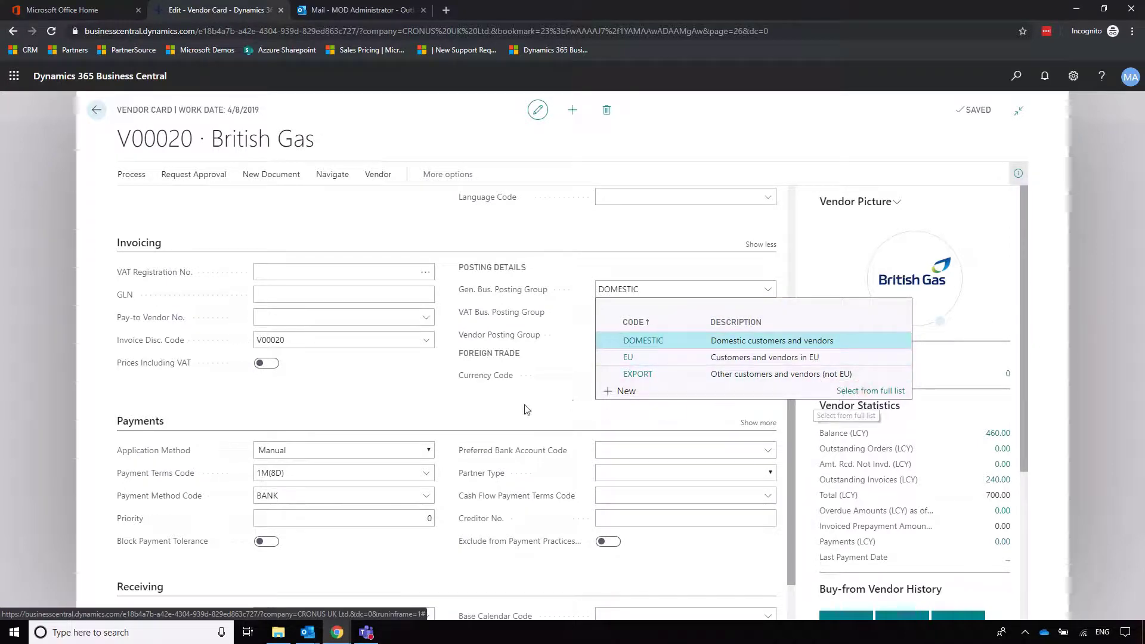
{"action": "left_click", "coordinate": [870, 391]}
{"action": "left_click", "coordinate": [520, 104]}
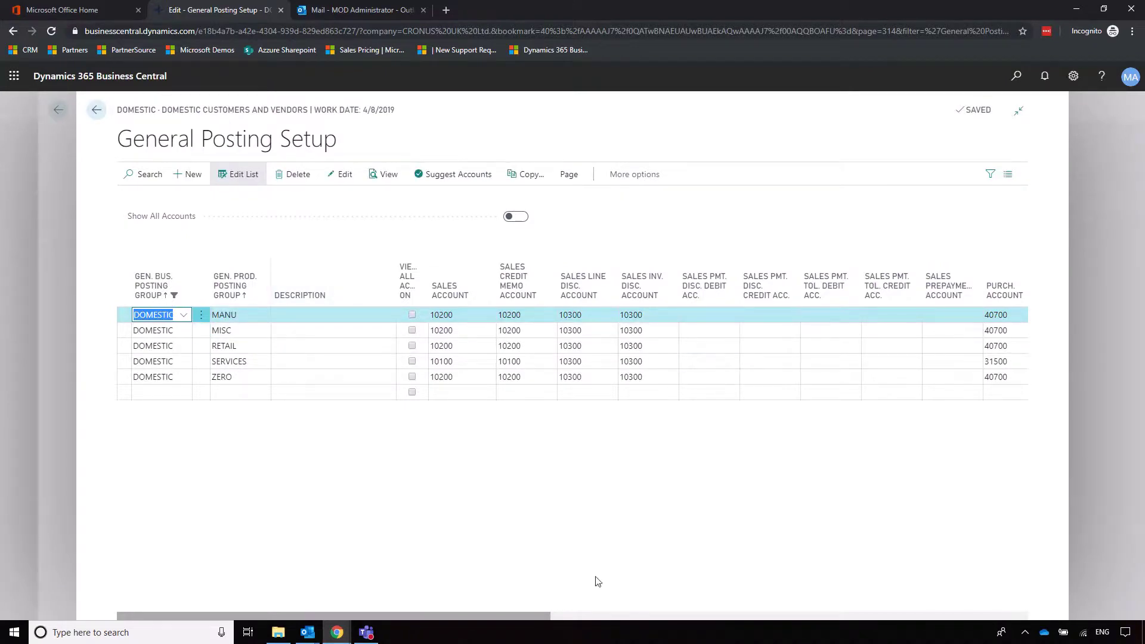
{"action": "left_click_drag", "start_coordinate": [524, 617], "coordinate": [663, 606]}
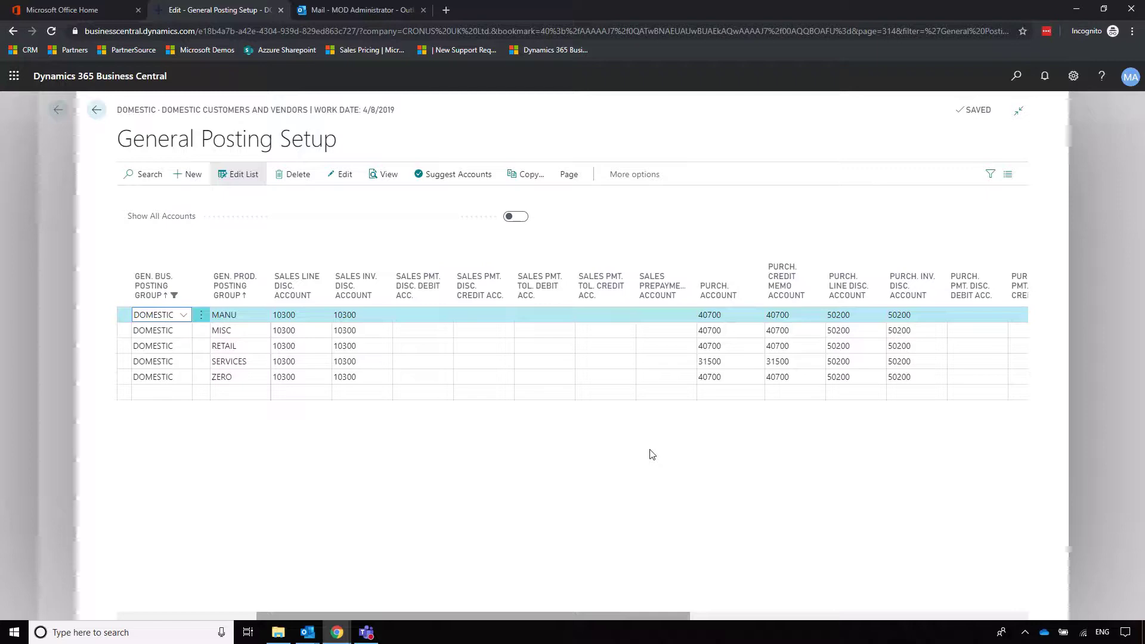
{"action": "key", "text": "Escape"}
{"action": "key", "text": "Escape"}
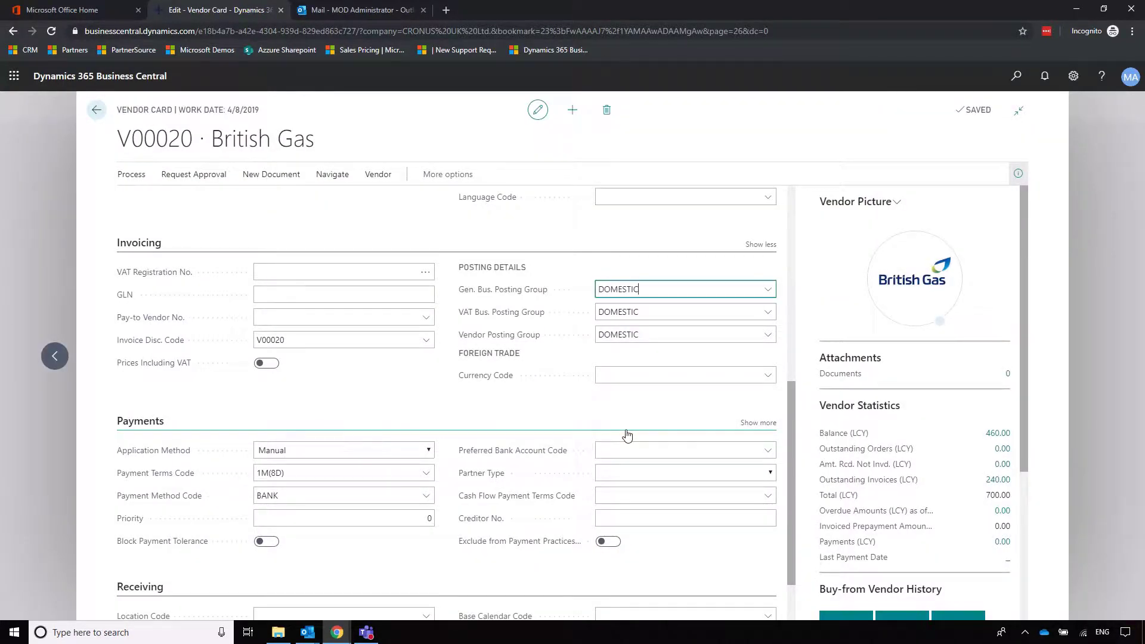
Step: Check the vendor's payment terms 1M(8D) and payment method BANK, leaving both unchanged
{"action": "scroll", "coordinate": [466, 392], "scroll_direction": "down", "scroll_amount": 1}
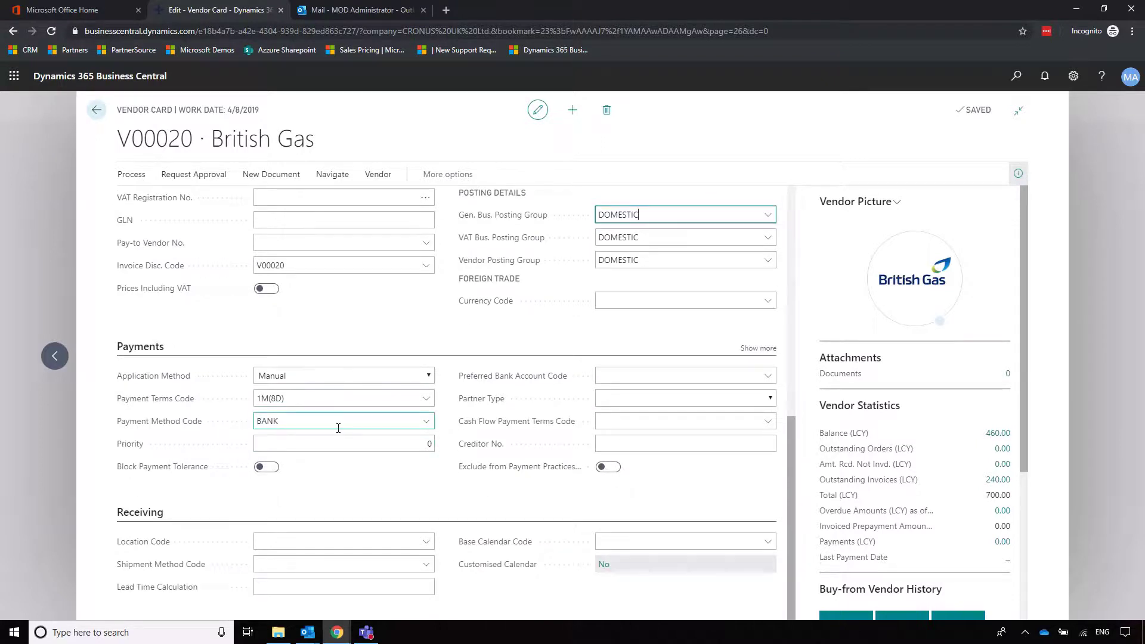
{"action": "left_click", "coordinate": [325, 395]}
{"action": "double_click", "coordinate": [324, 396]}
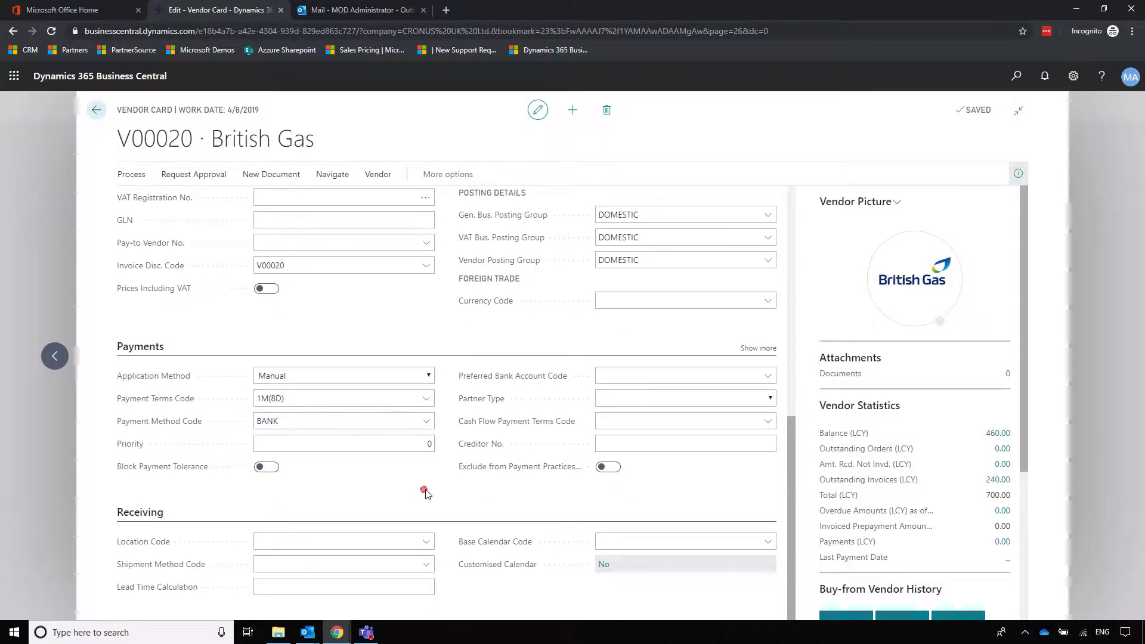
{"action": "left_click", "coordinate": [421, 421]}
{"action": "left_click", "coordinate": [427, 423]}
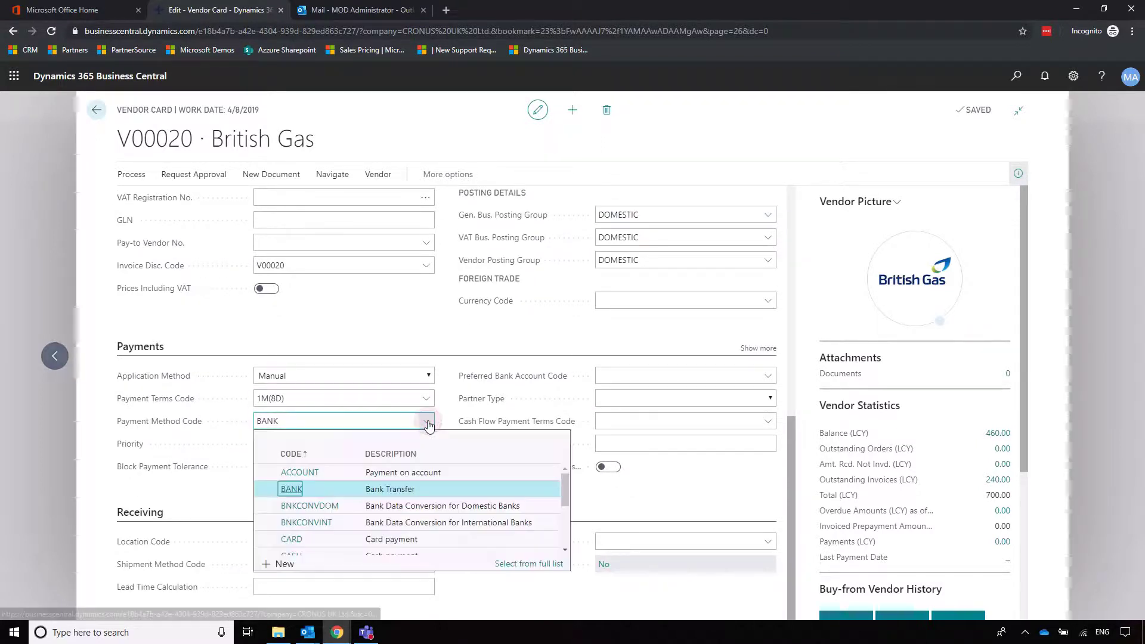
{"action": "left_click", "coordinate": [224, 477]}
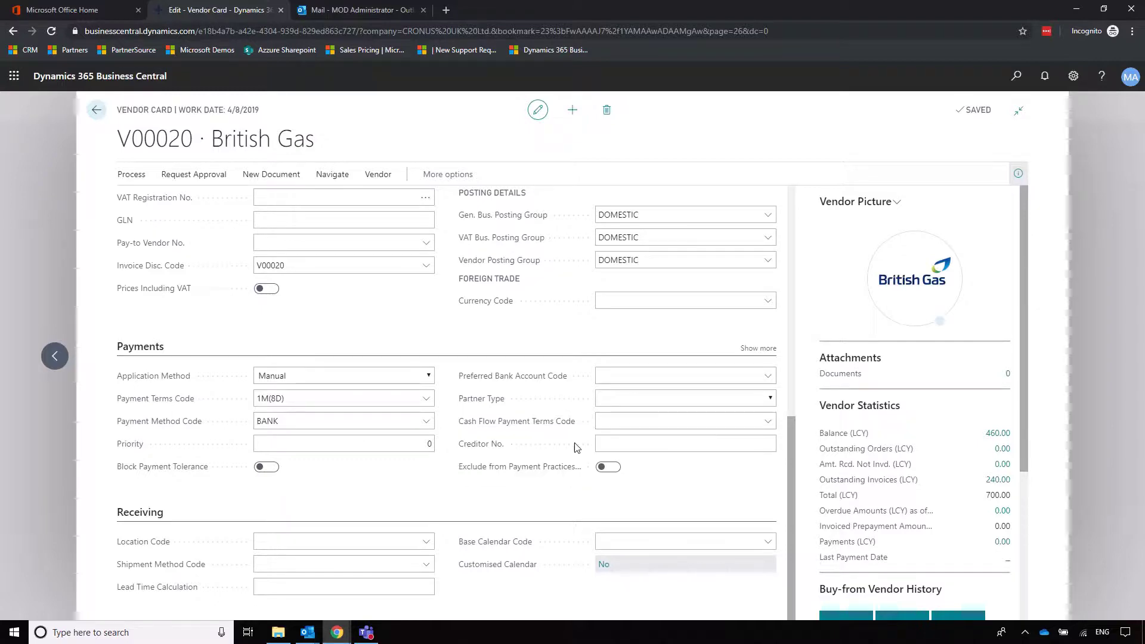
{"action": "scroll", "coordinate": [575, 447], "scroll_direction": "up", "scroll_amount": 8}
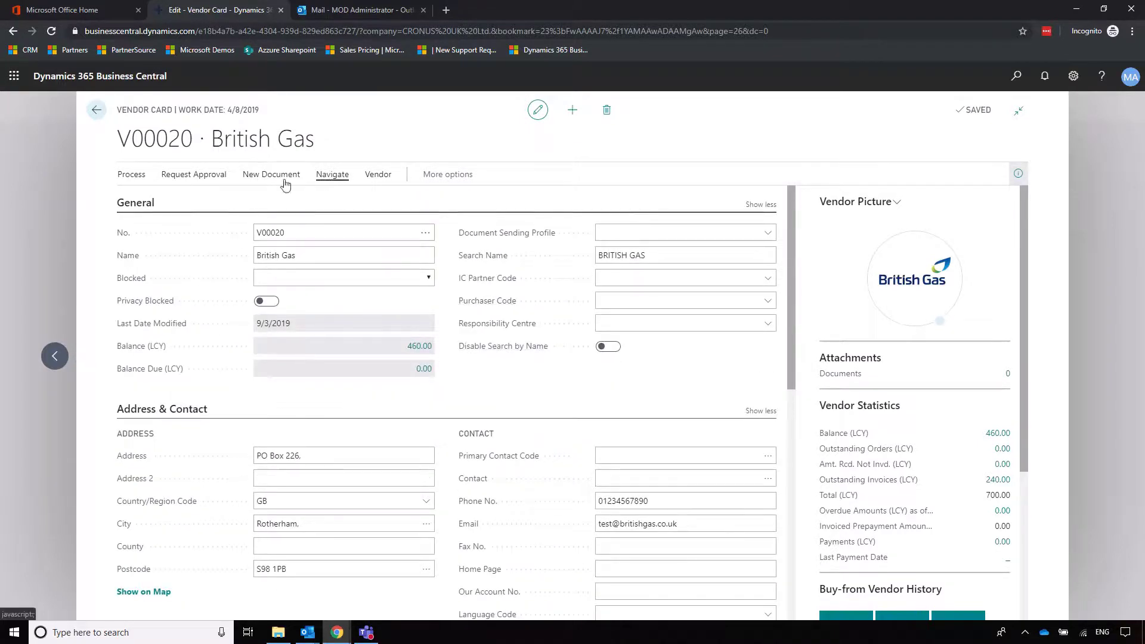
Step: Create a new British Gas purchase invoice with a G/L Account line type
{"action": "left_click", "coordinate": [271, 174]}
{"action": "left_click", "coordinate": [174, 198]}
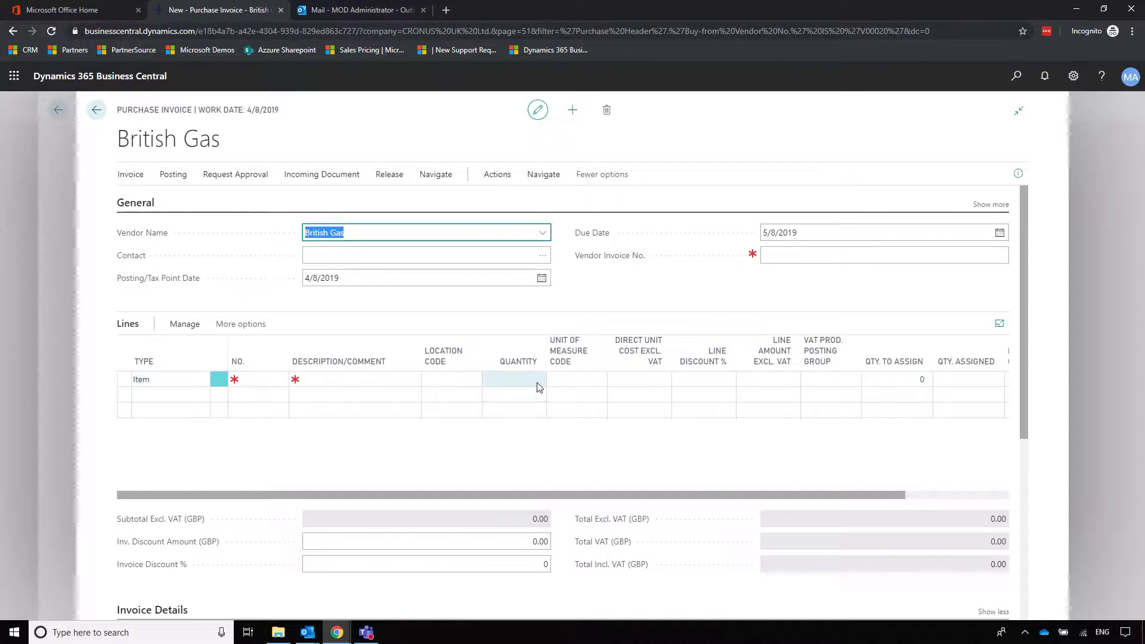
{"action": "left_click", "coordinate": [172, 396]}
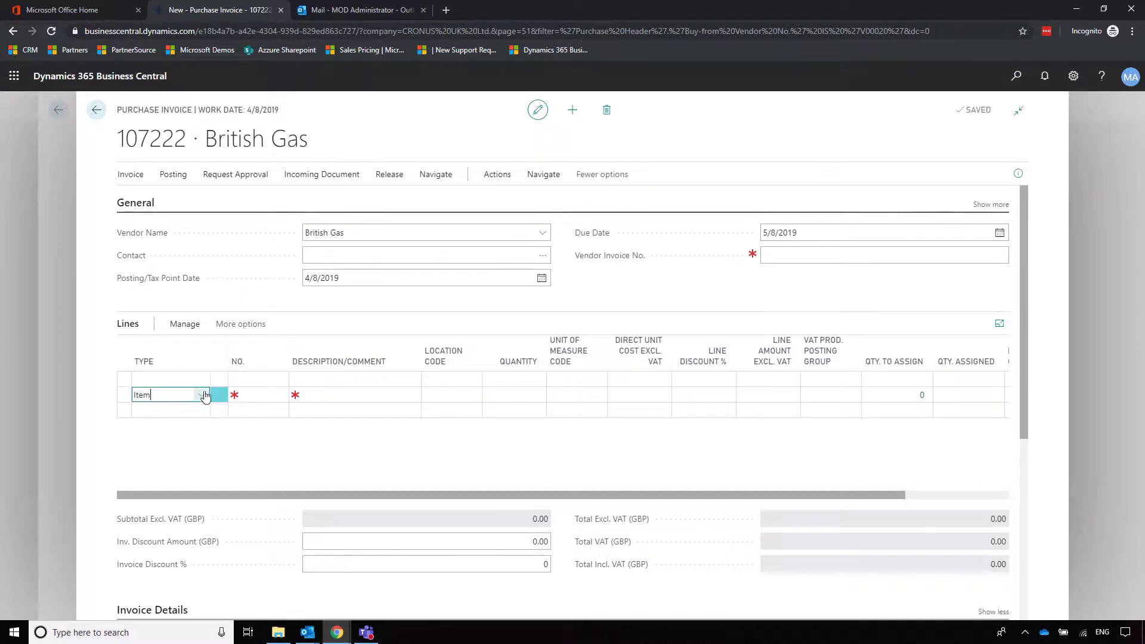
{"action": "left_click", "coordinate": [201, 395]}
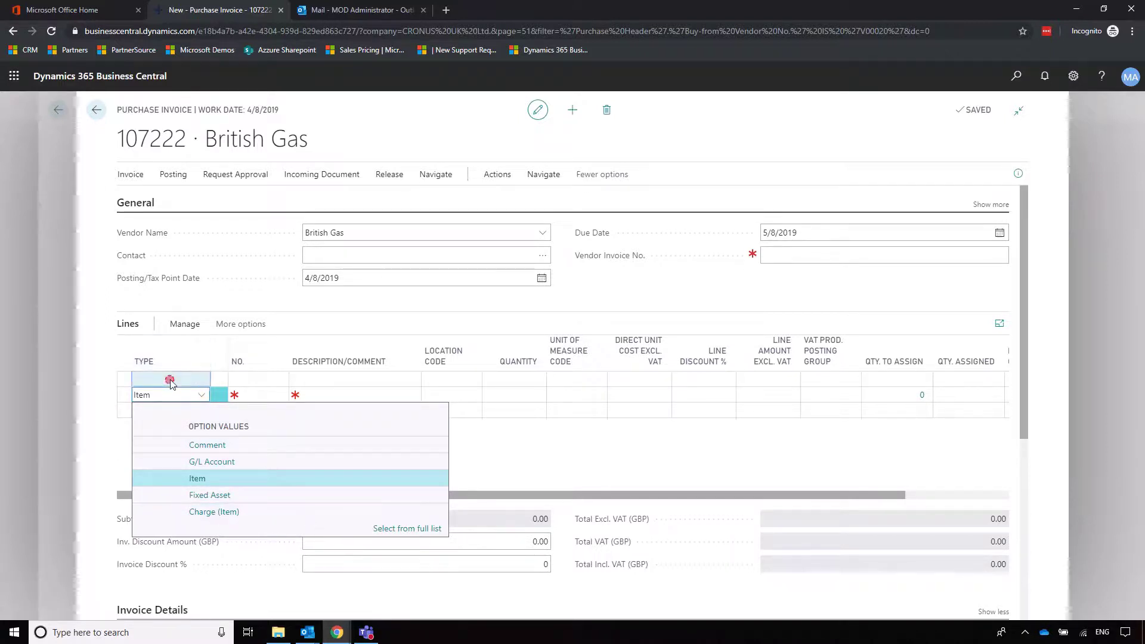
{"action": "left_click", "coordinate": [208, 449]}
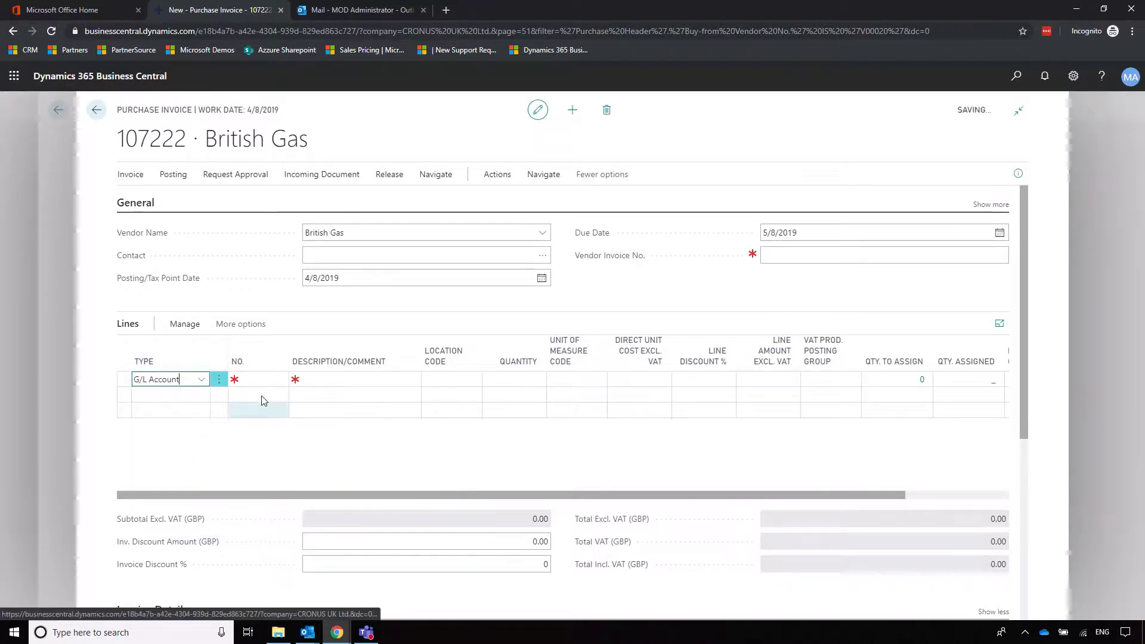
Step: Set the line to account 31300 with description 'Utilities Expense - Sept 2019'
{"action": "left_click", "coordinate": [265, 380]}
{"action": "type", "text": "util"}
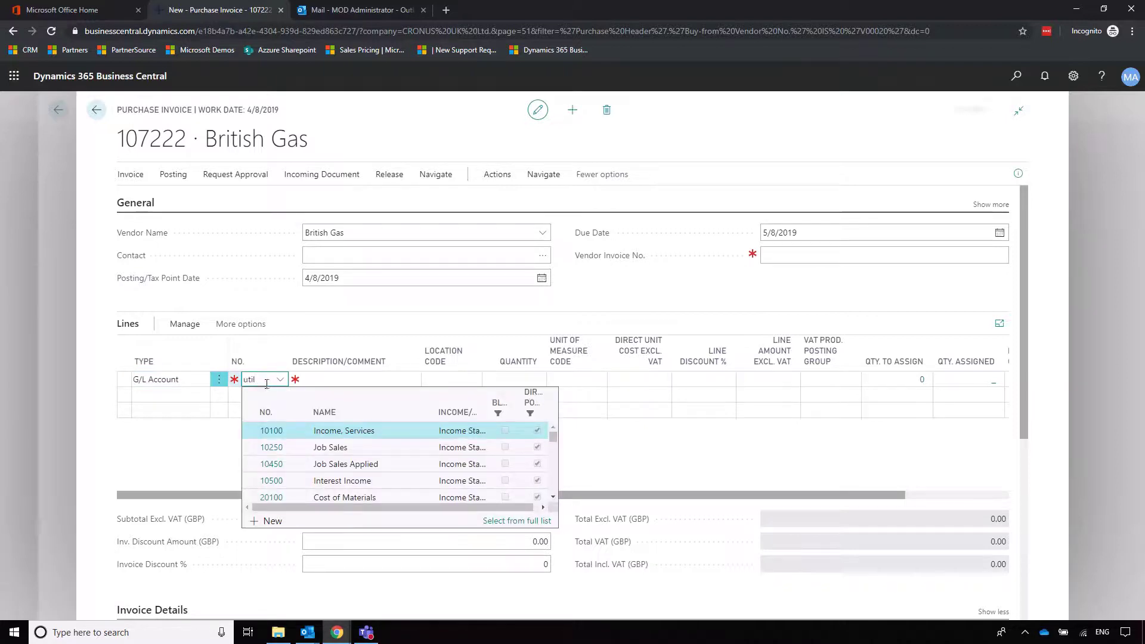
{"action": "left_click", "coordinate": [280, 431]}
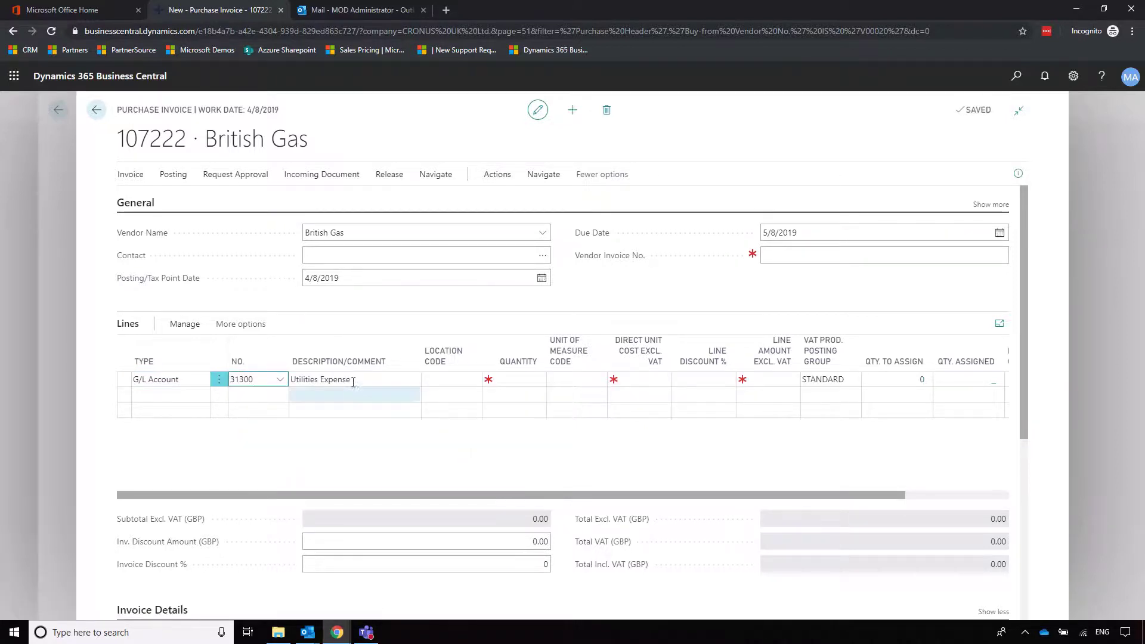
{"action": "left_click", "coordinate": [370, 379]}
{"action": "left_click", "coordinate": [392, 379]}
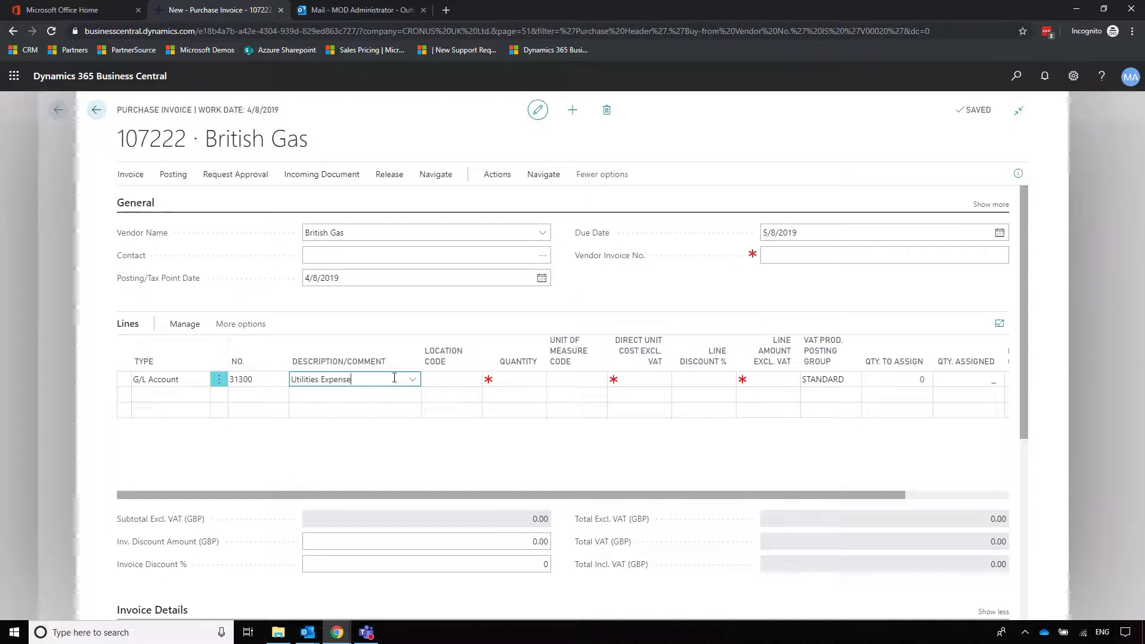
{"action": "type", "text": "- Sept 2019"}
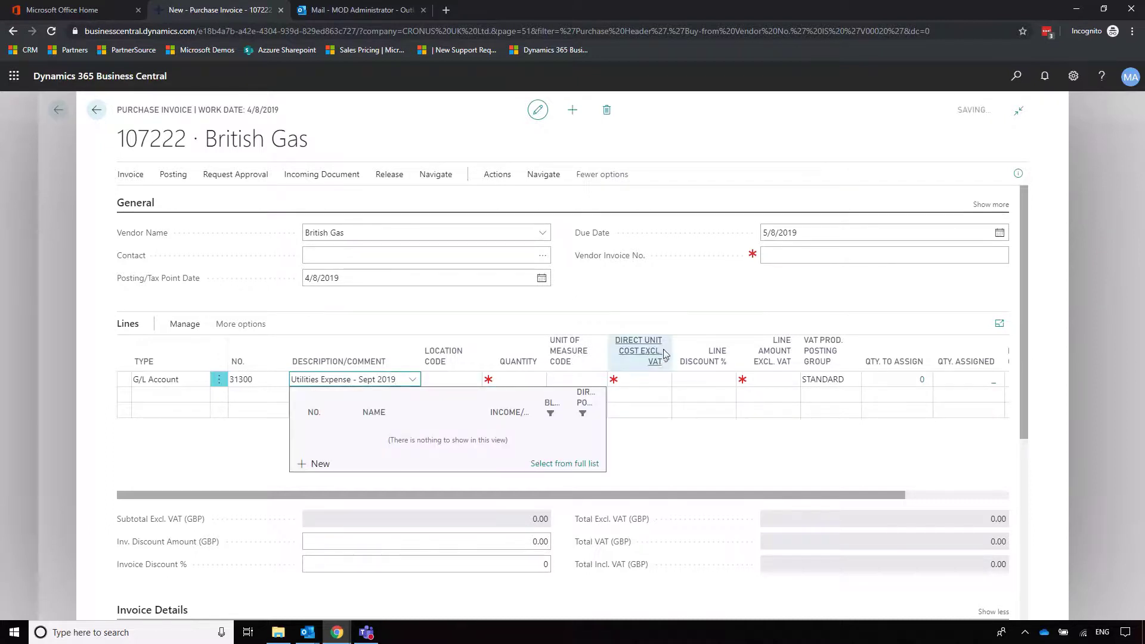
{"action": "key", "text": "Return"}
Step: Enter quantity 1 and a direct unit cost of 200 on the line
{"action": "type", "text": "1"}
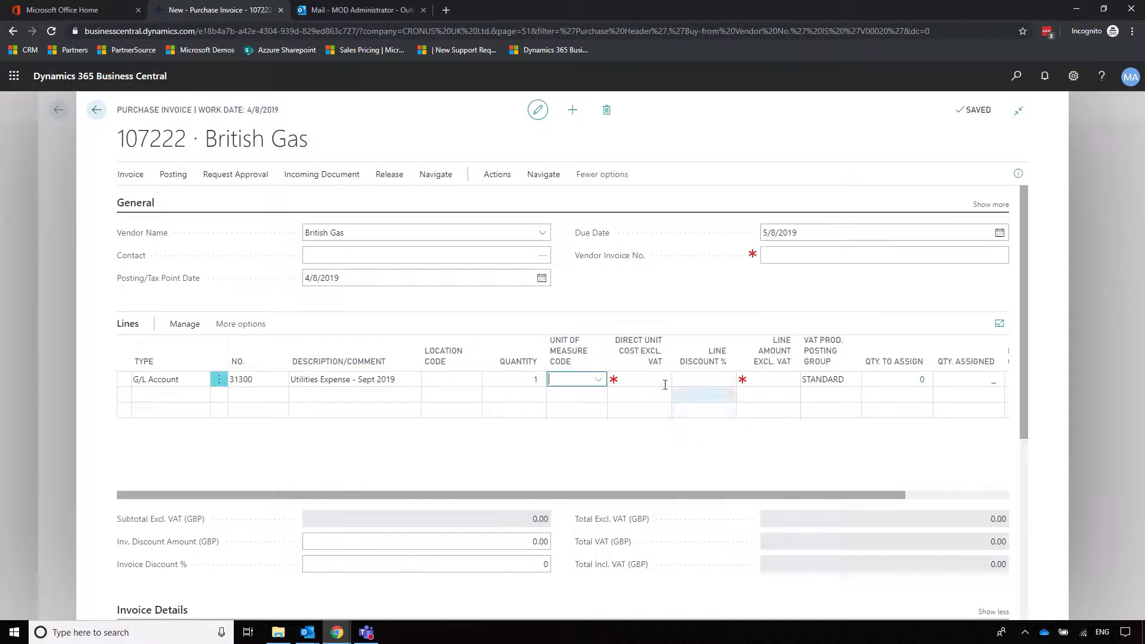
{"action": "left_click", "coordinate": [651, 384]}
{"action": "type", "text": "200"}
{"action": "key", "text": "Return"}
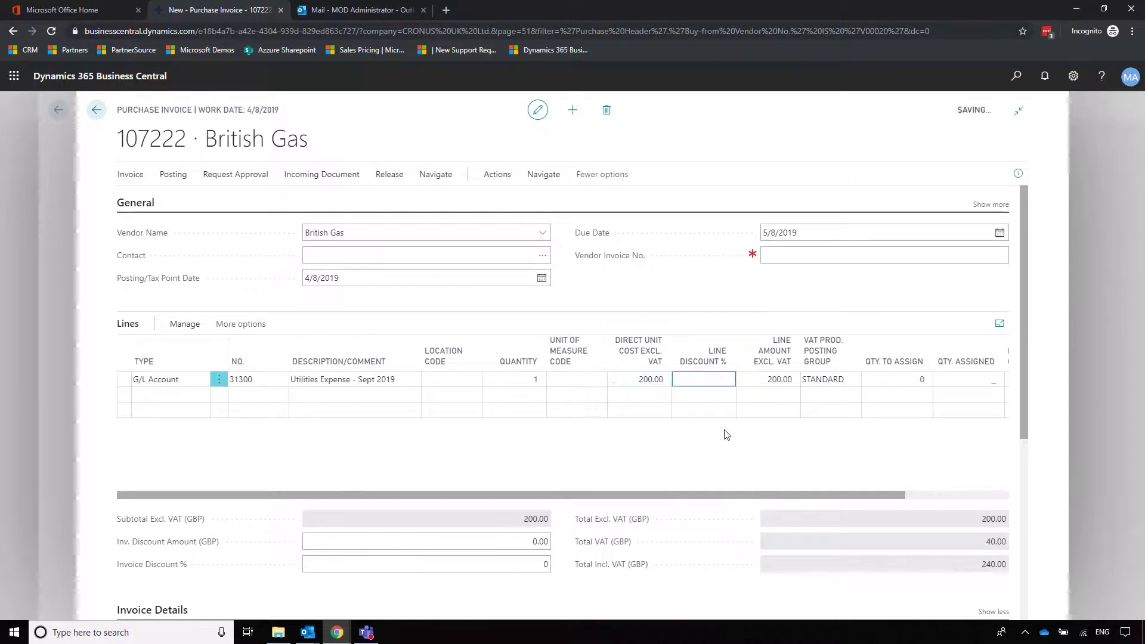
{"action": "left_click", "coordinate": [746, 424]}
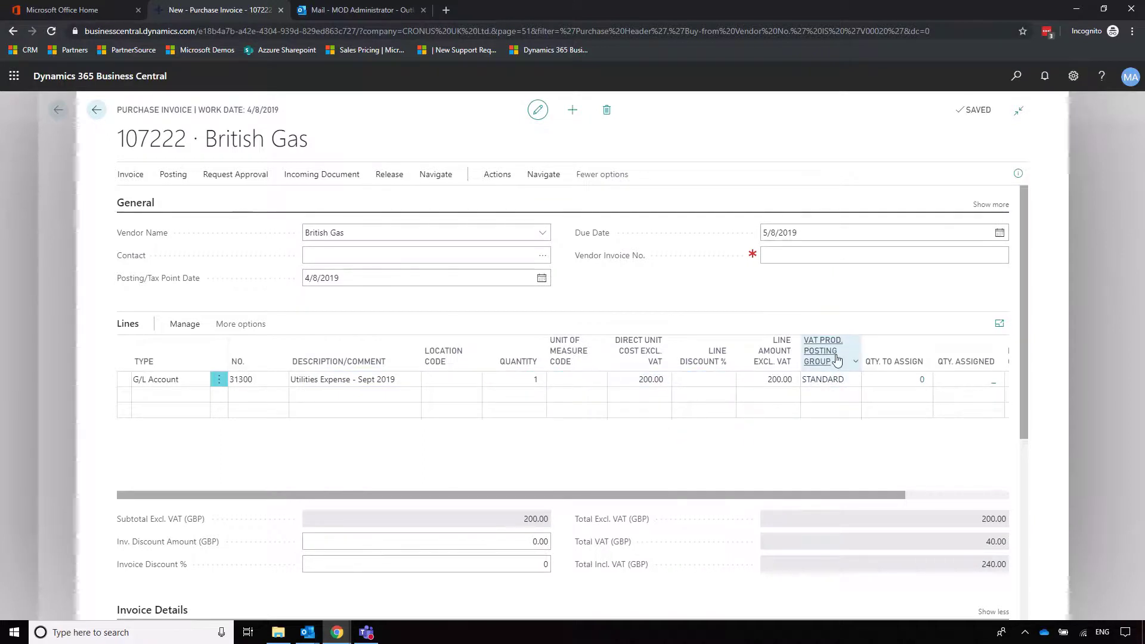
Step: Try REDUCED VAT on the line, then switch it back to STANDARD
{"action": "left_click", "coordinate": [844, 380]}
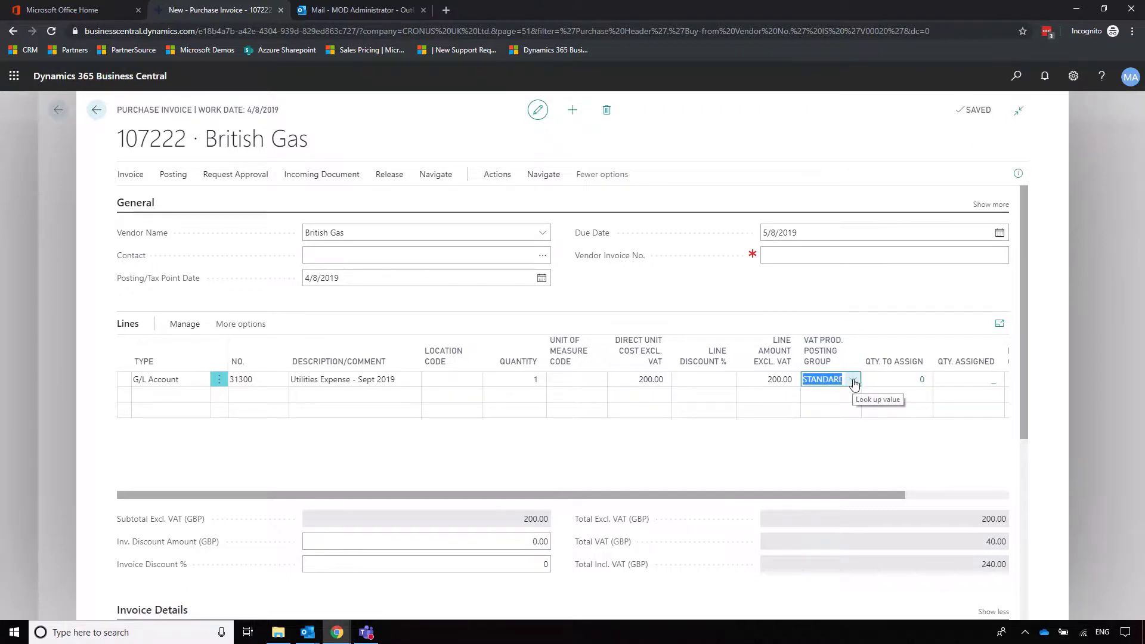
{"action": "left_click", "coordinate": [854, 380]}
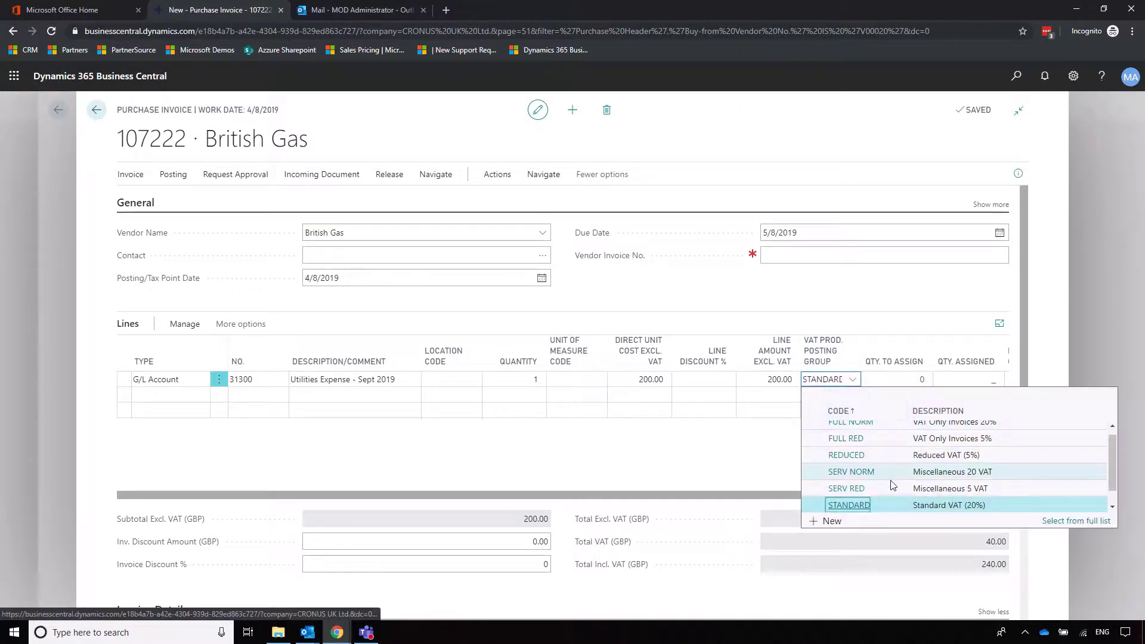
{"action": "left_click", "coordinate": [852, 454]}
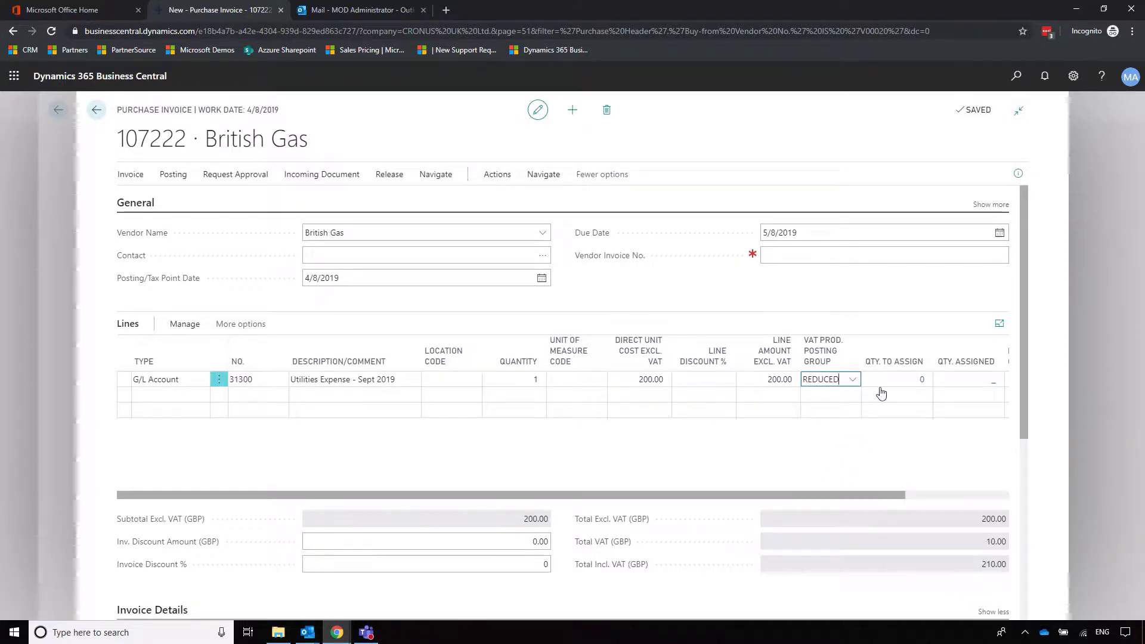
{"action": "left_click", "coordinate": [853, 379]}
{"action": "scroll", "coordinate": [862, 477], "scroll_direction": "down", "scroll_amount": 1}
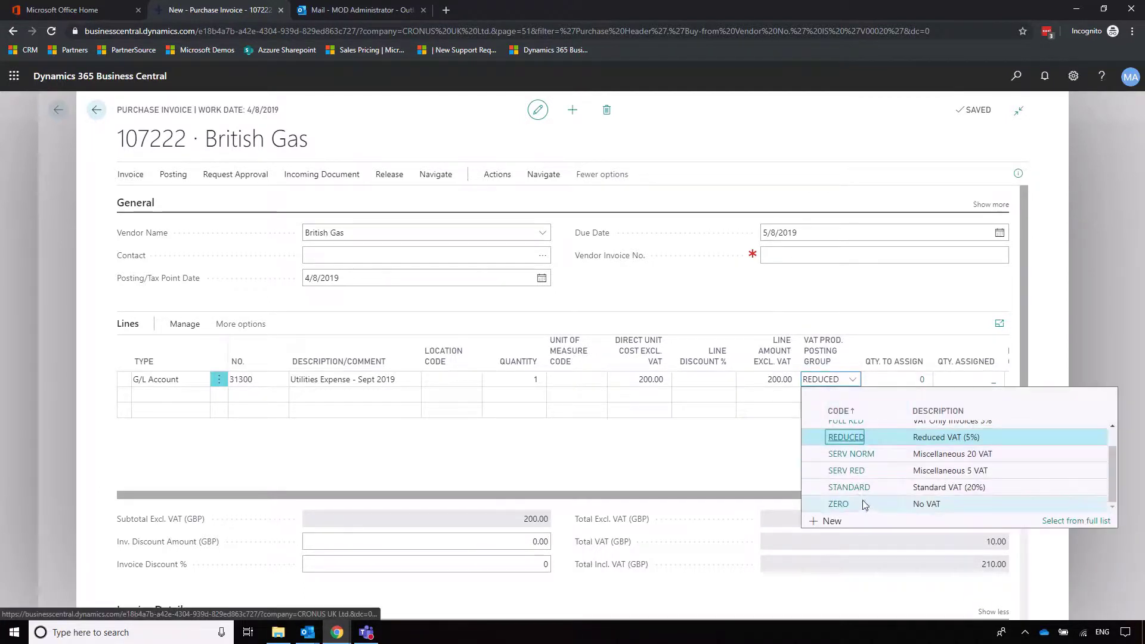
{"action": "left_click", "coordinate": [852, 486]}
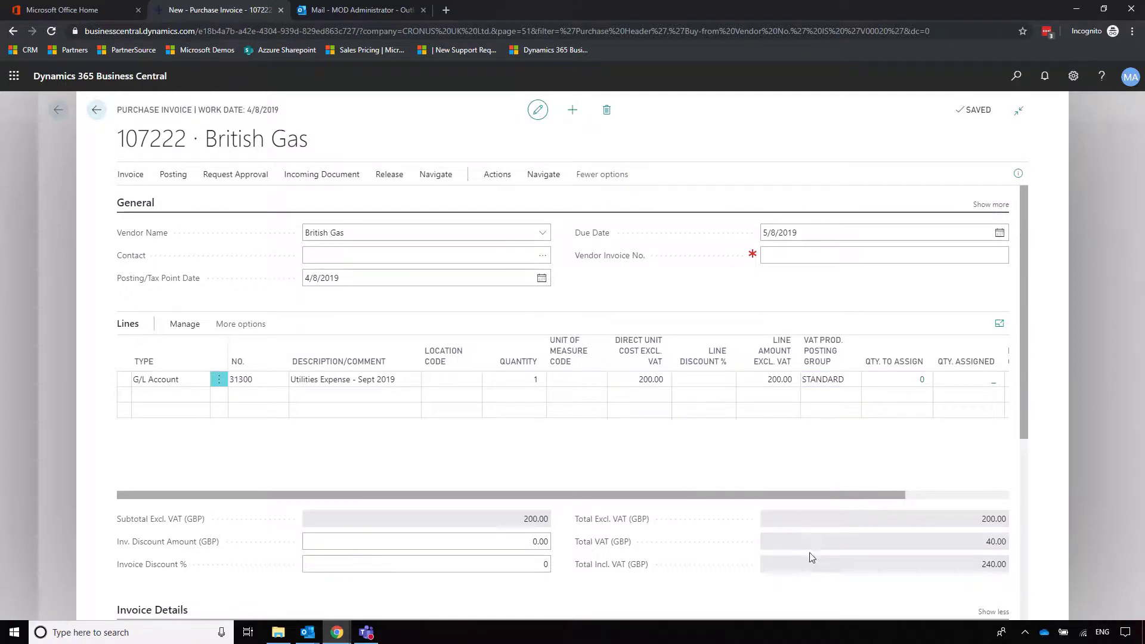
Step: Review the VAT Bus. Posting Group under Invoice Details, leaving it unchanged
{"action": "scroll", "coordinate": [800, 511], "scroll_direction": "down", "scroll_amount": 4}
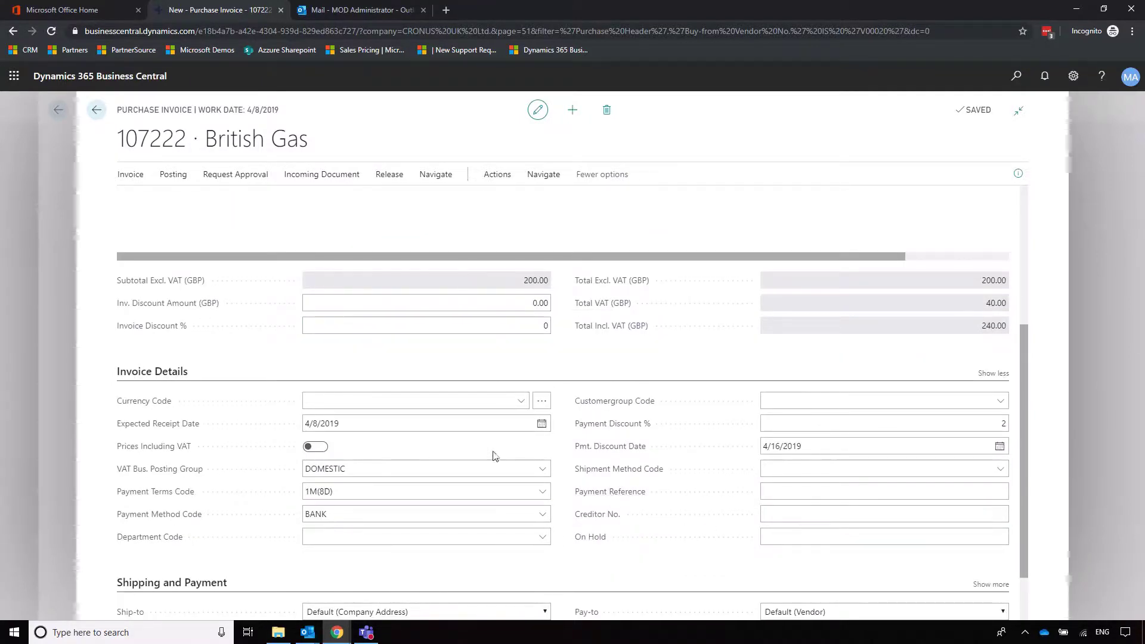
{"action": "scroll", "coordinate": [477, 418], "scroll_direction": "down", "scroll_amount": 1}
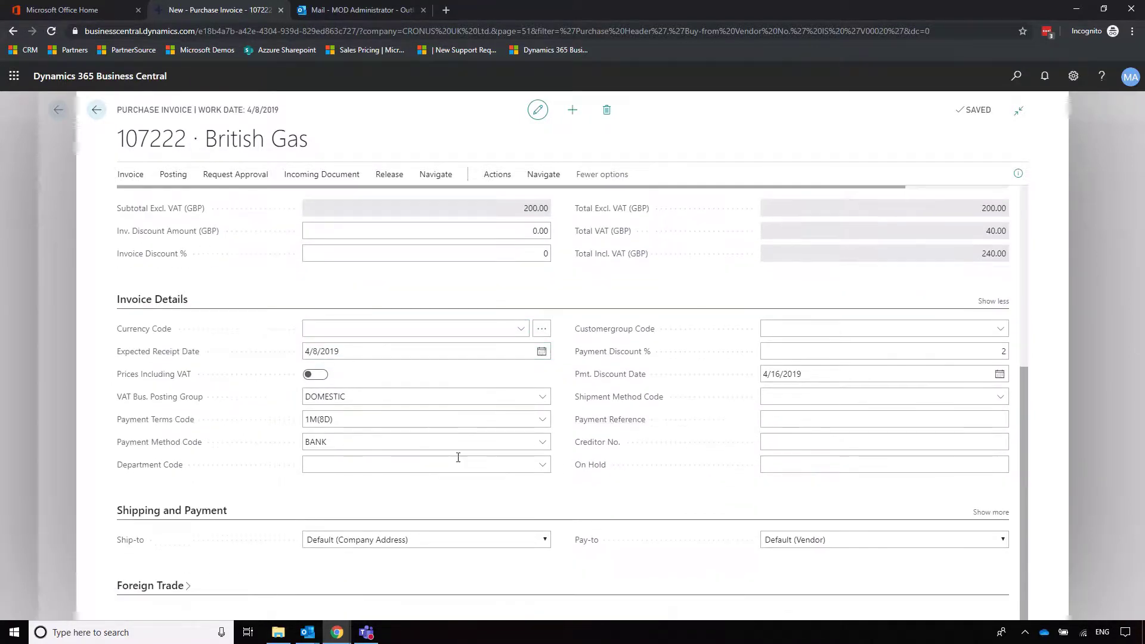
{"action": "left_click", "coordinate": [493, 467]}
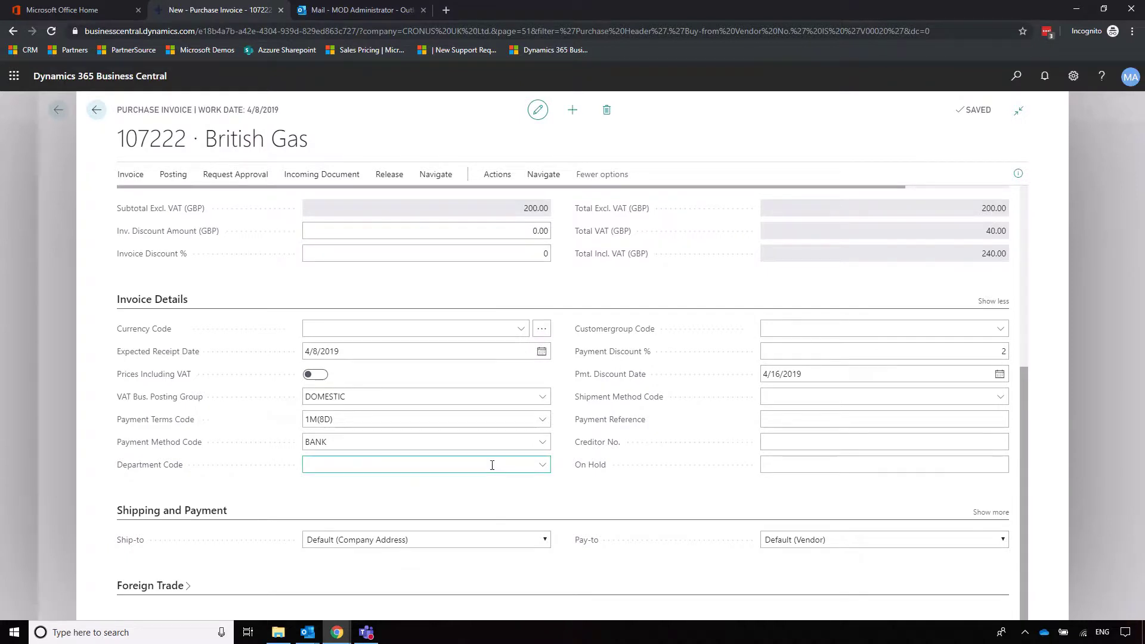
{"action": "left_click", "coordinate": [543, 397]}
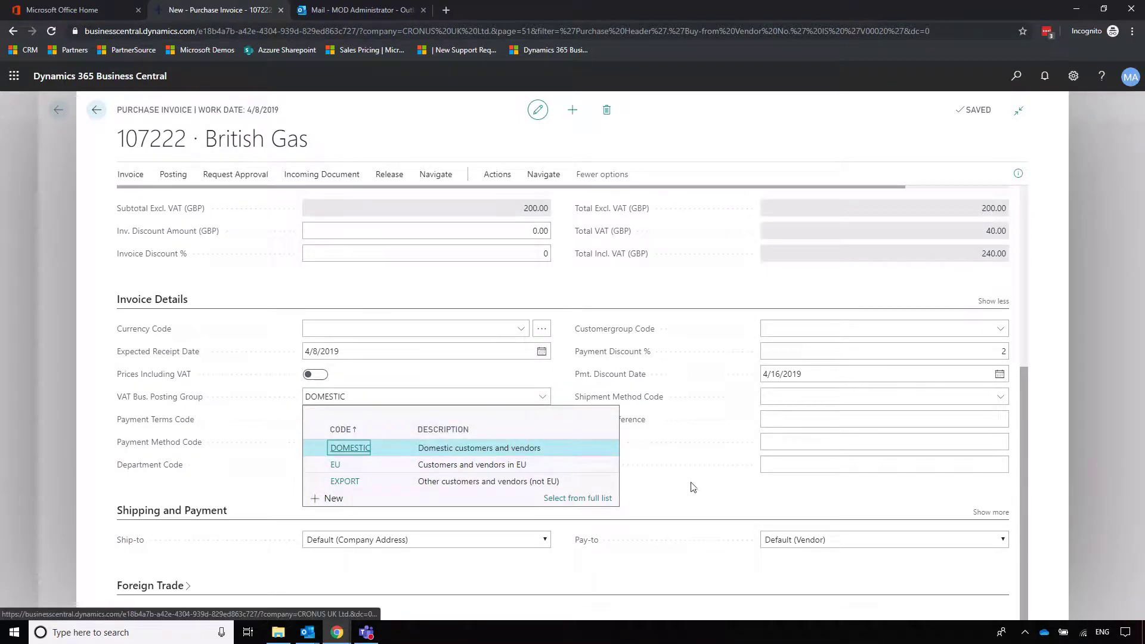
{"action": "left_click", "coordinate": [711, 498]}
{"action": "scroll", "coordinate": [710, 486], "scroll_direction": "up", "scroll_amount": 5}
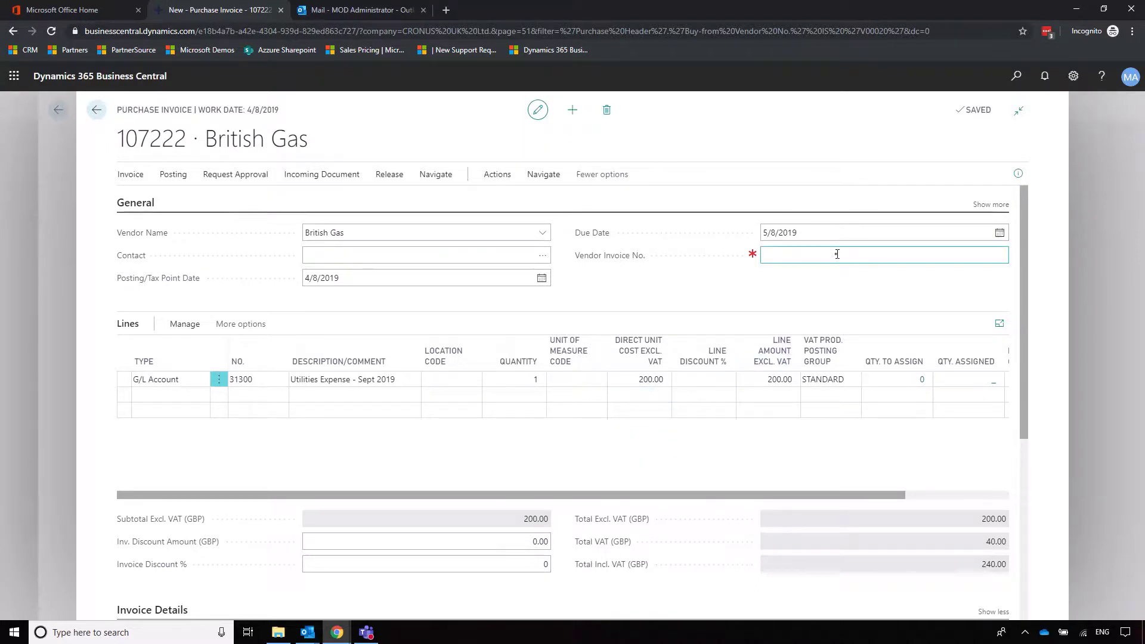
Step: Fill in the supplier's invoice number in the Vendor Invoice No. field
{"action": "left_click", "coordinate": [770, 255]}
{"action": "type", "text": "V56765"}
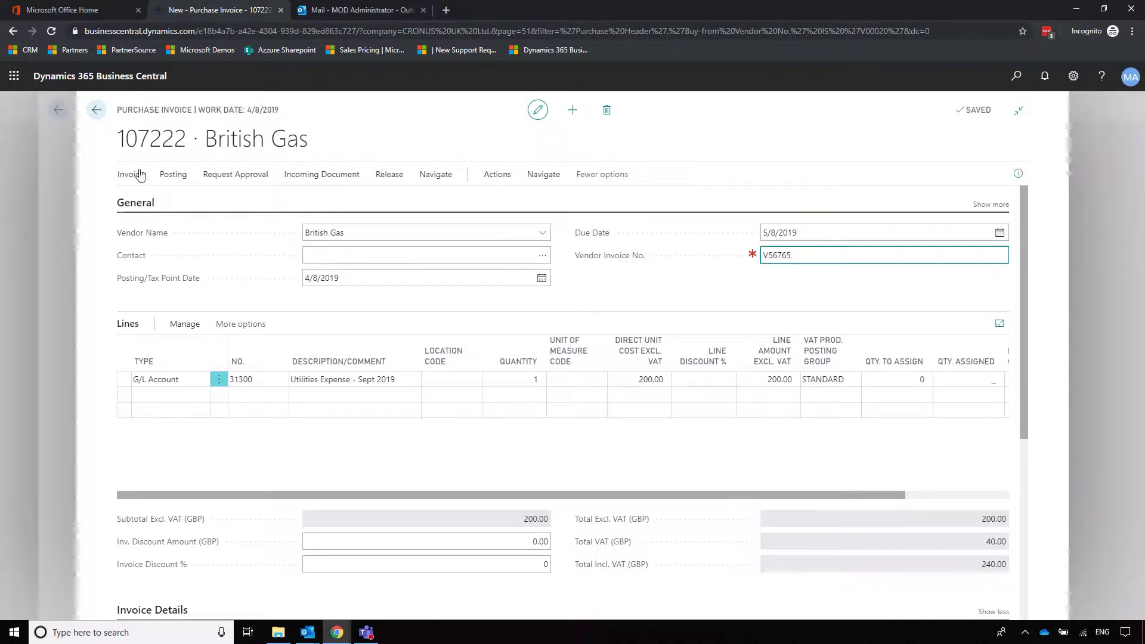
{"action": "left_click", "coordinate": [173, 174]}
{"action": "left_click", "coordinate": [253, 193]}
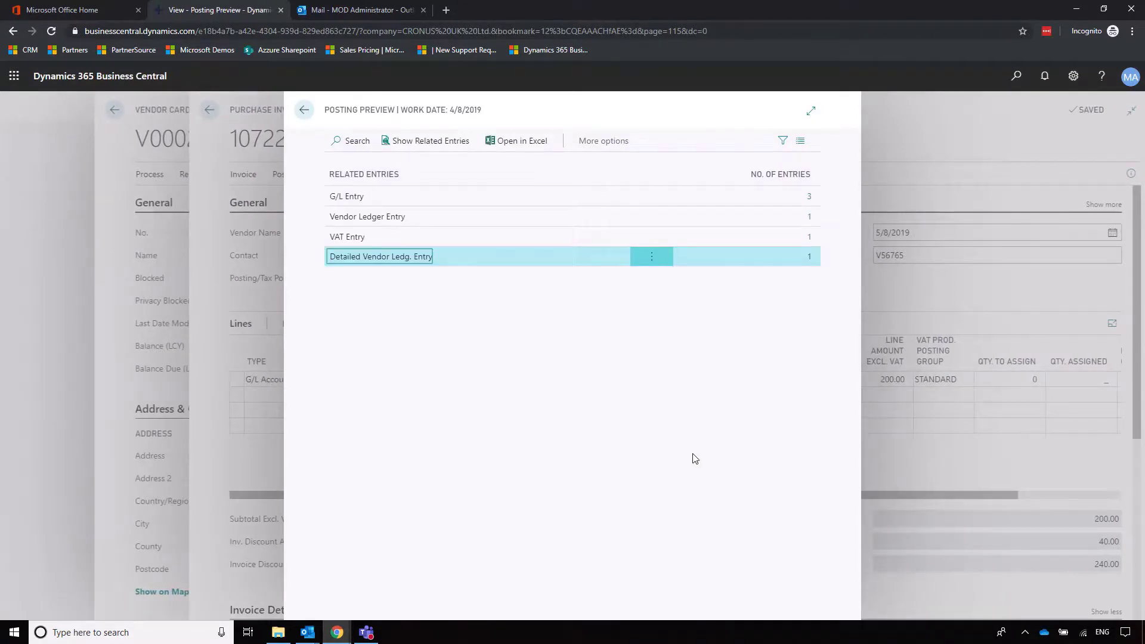
{"action": "left_click", "coordinate": [477, 219]}
{"action": "left_click", "coordinate": [452, 238]}
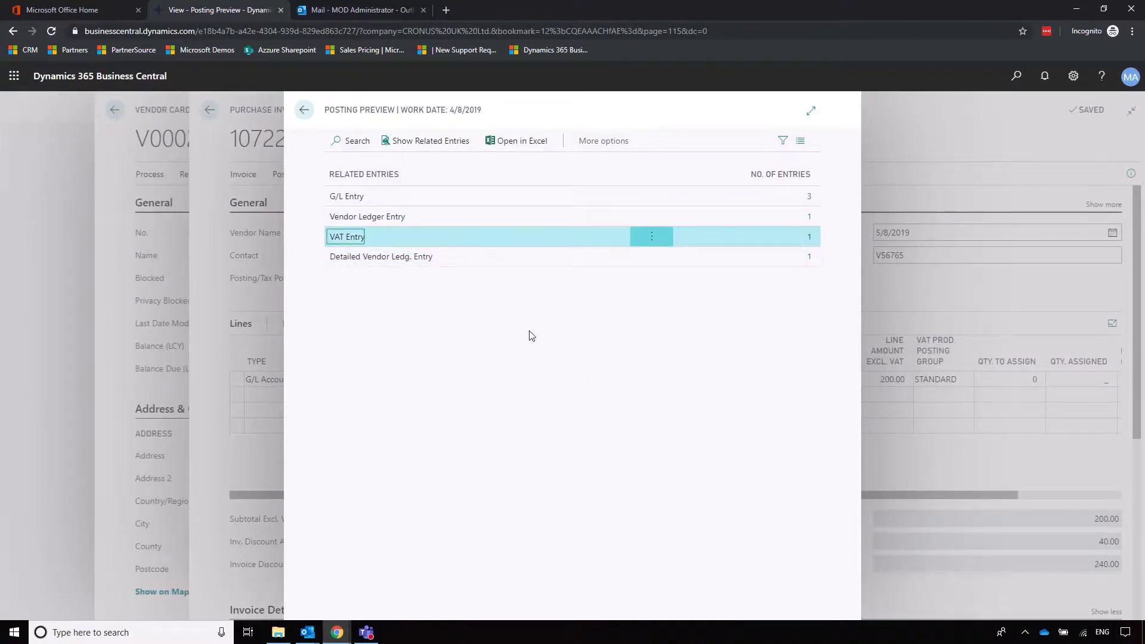
{"action": "left_click", "coordinate": [491, 257]}
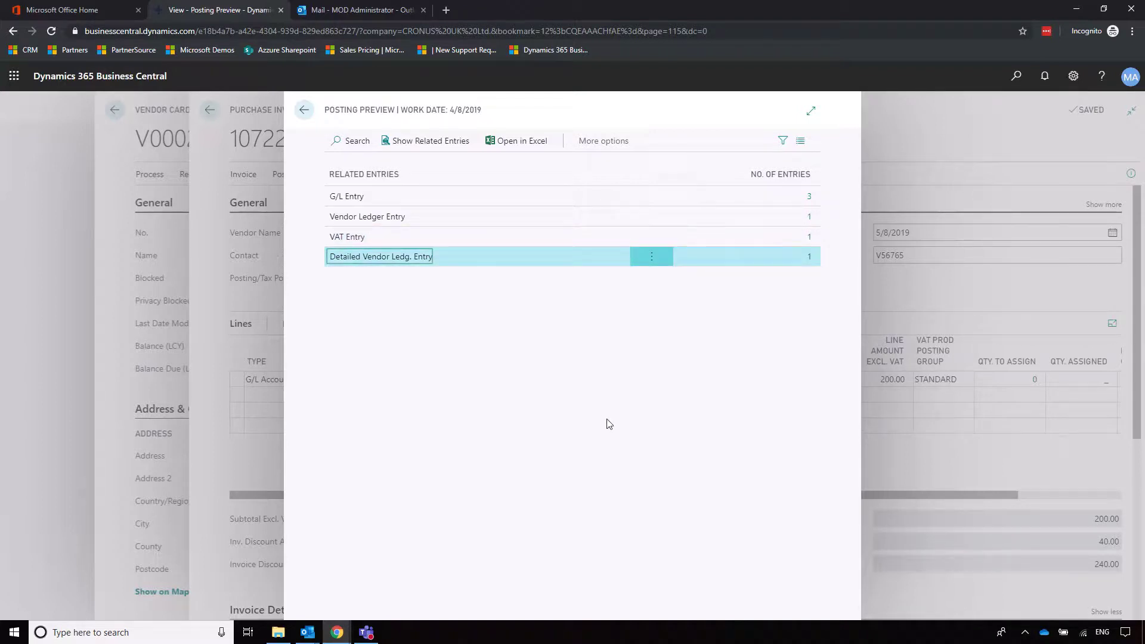
{"action": "left_click", "coordinate": [455, 220]}
{"action": "left_click", "coordinate": [460, 237]}
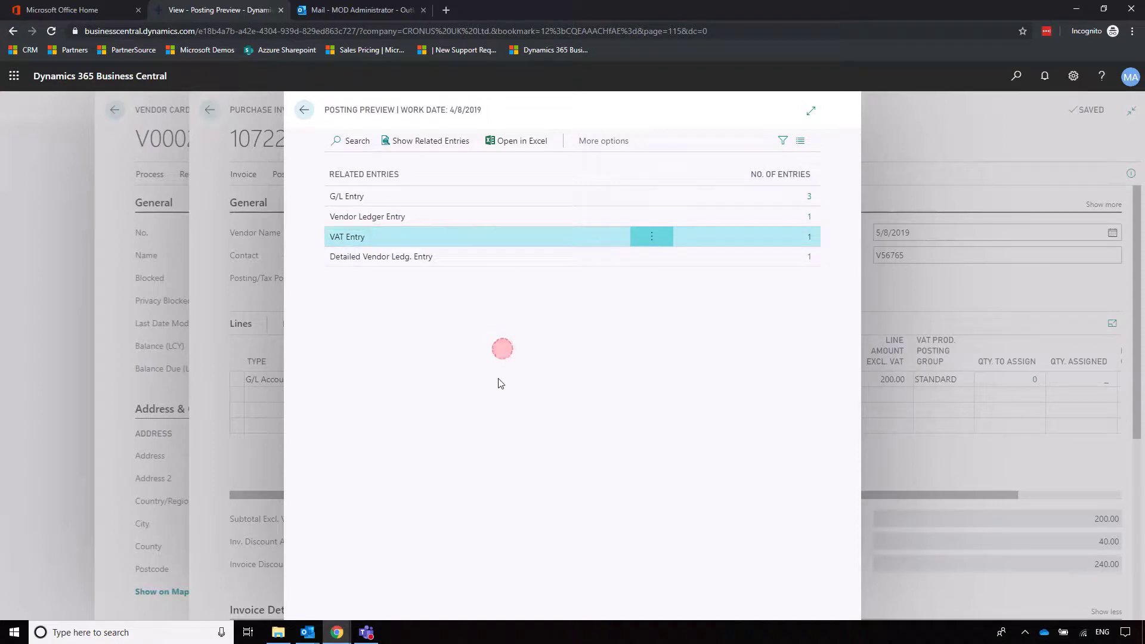
{"action": "left_click", "coordinate": [809, 196]}
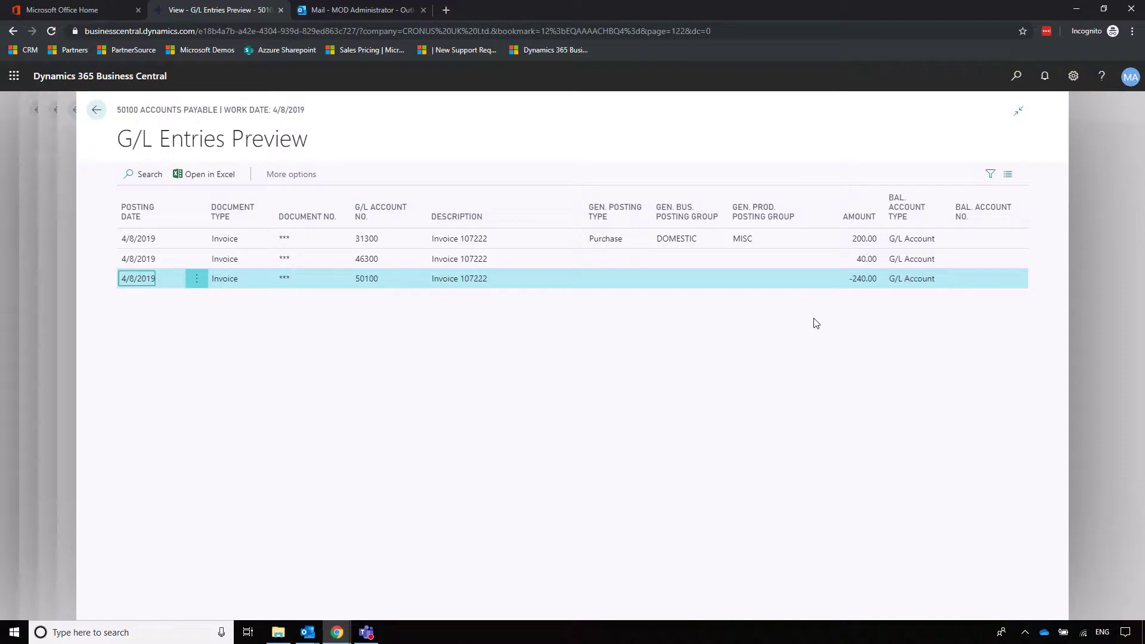
{"action": "key", "text": "Escape"}
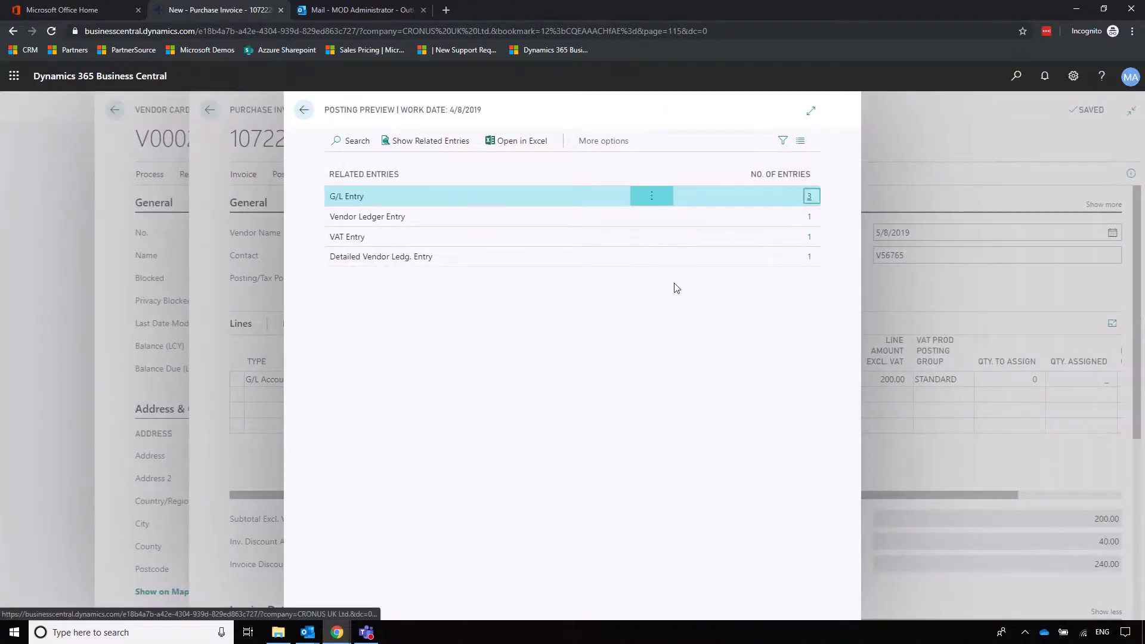
{"action": "key", "text": "Escape"}
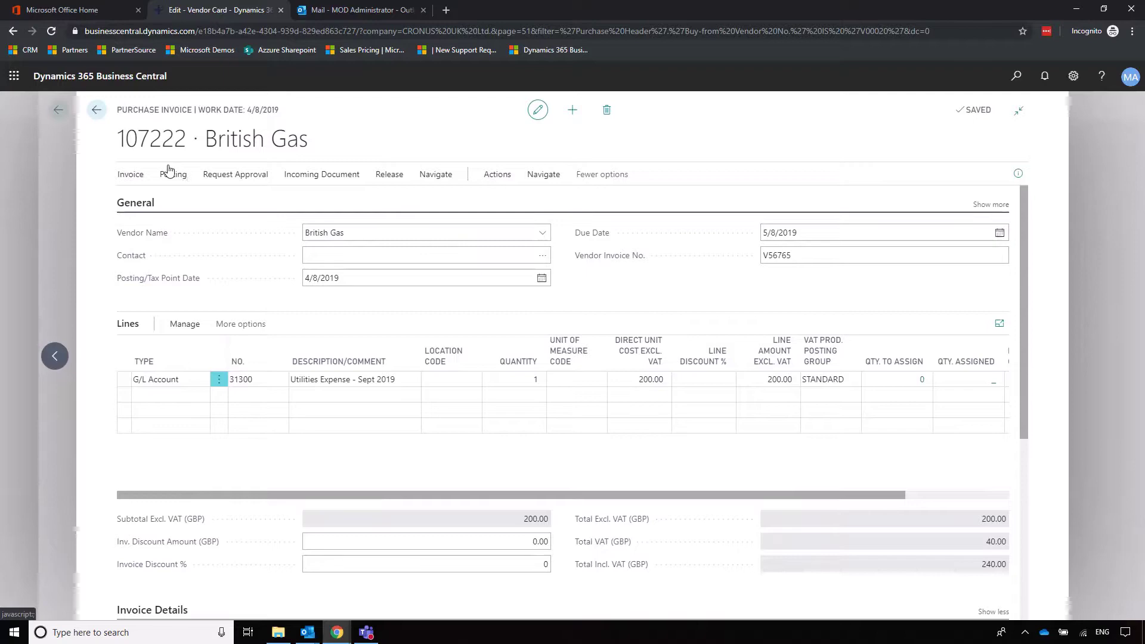
Step: Post the British Gas purchase invoice without opening the posted document
{"action": "left_click", "coordinate": [172, 174]}
{"action": "left_click", "coordinate": [135, 196]}
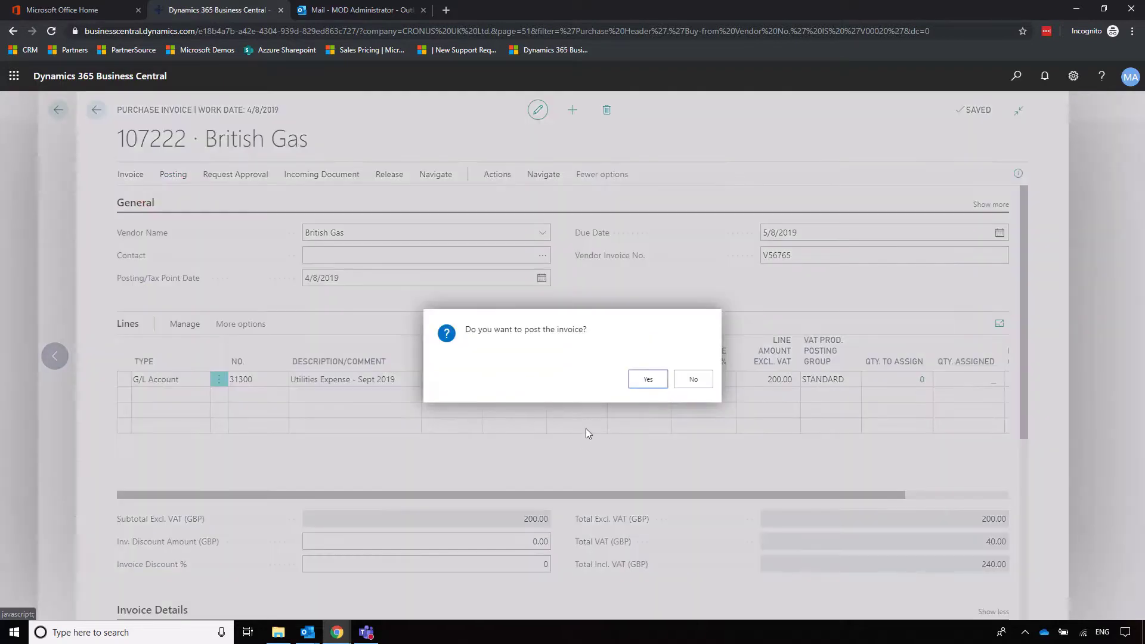
{"action": "left_click", "coordinate": [645, 372]}
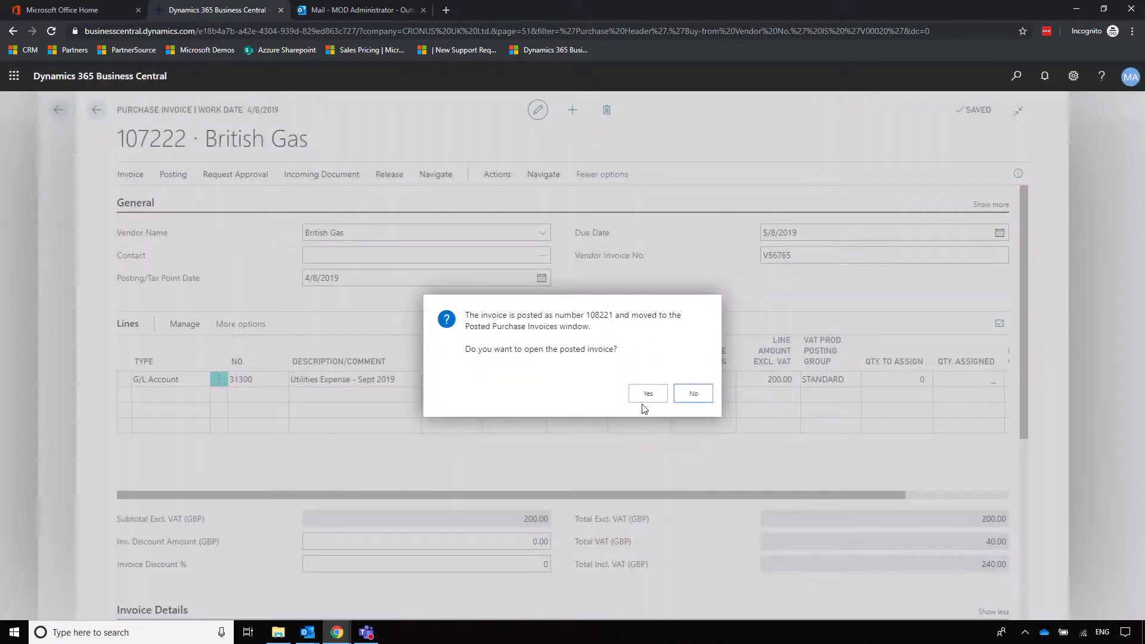
{"action": "left_click", "coordinate": [694, 396]}
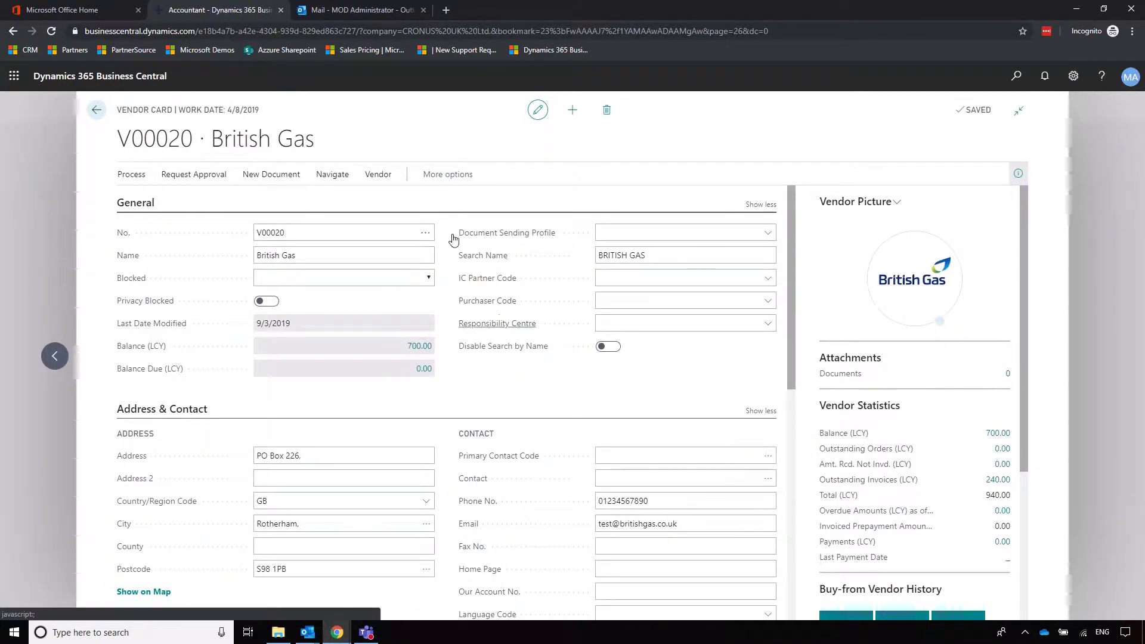
Step: Review the vendor ledger entries behind British Gas's 700.00 balance
{"action": "left_click", "coordinate": [419, 346]}
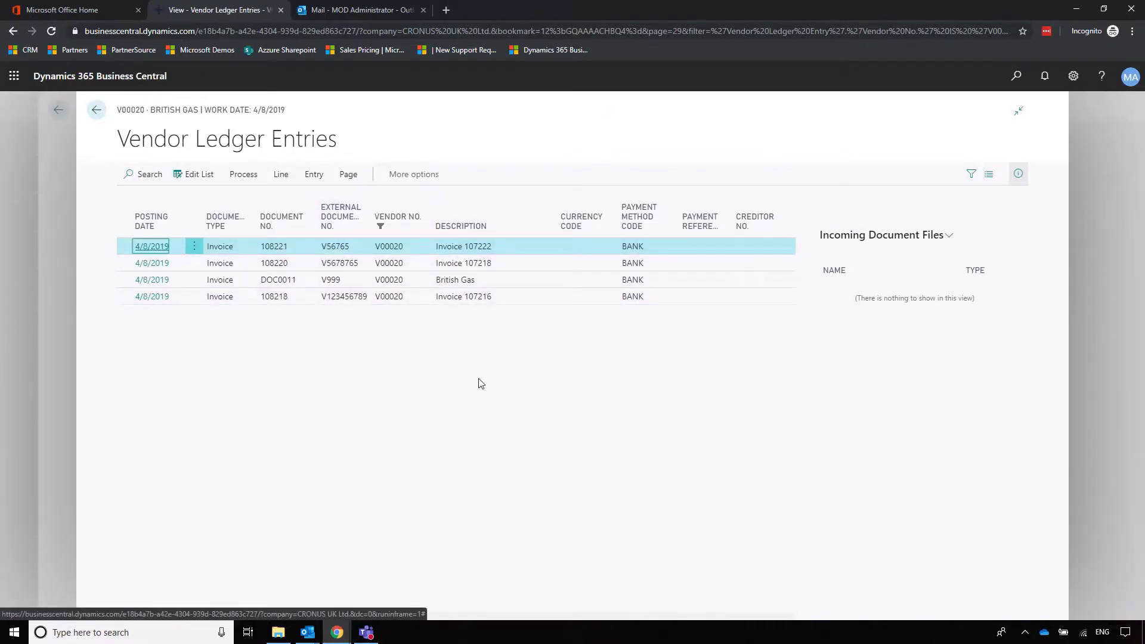
{"action": "key", "text": "Escape"}
{"action": "scroll", "coordinate": [536, 396], "scroll_direction": "down", "scroll_amount": 6}
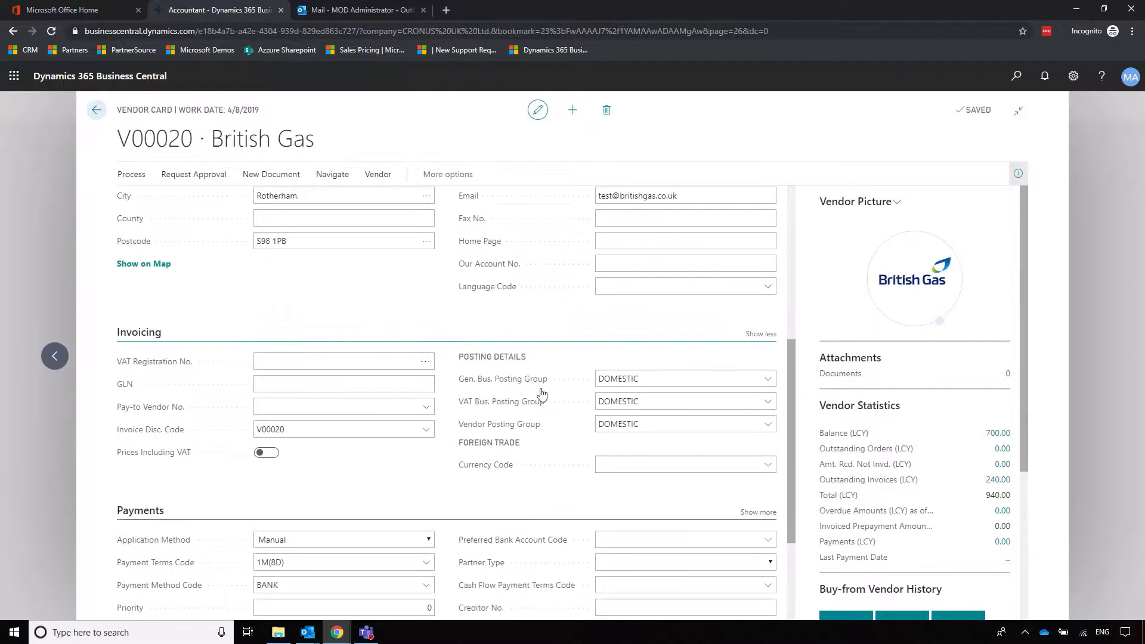
{"action": "scroll", "coordinate": [543, 393], "scroll_direction": "up", "scroll_amount": 6}
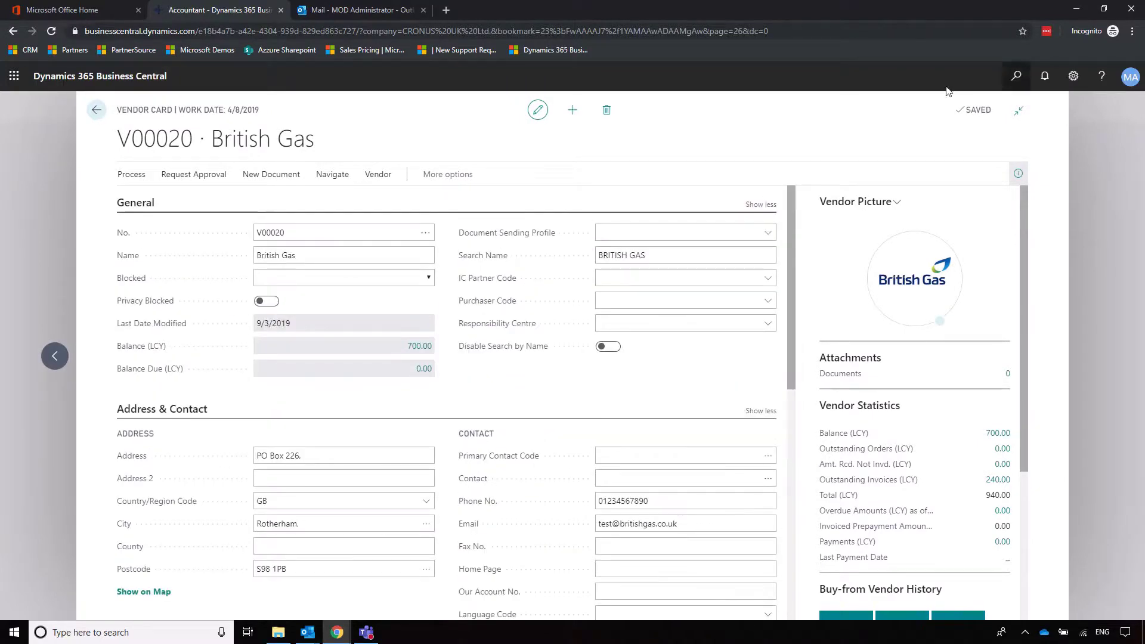
Step: Open the DEFAULT purchase journal batch from the home page
{"action": "key", "text": "Escape"}
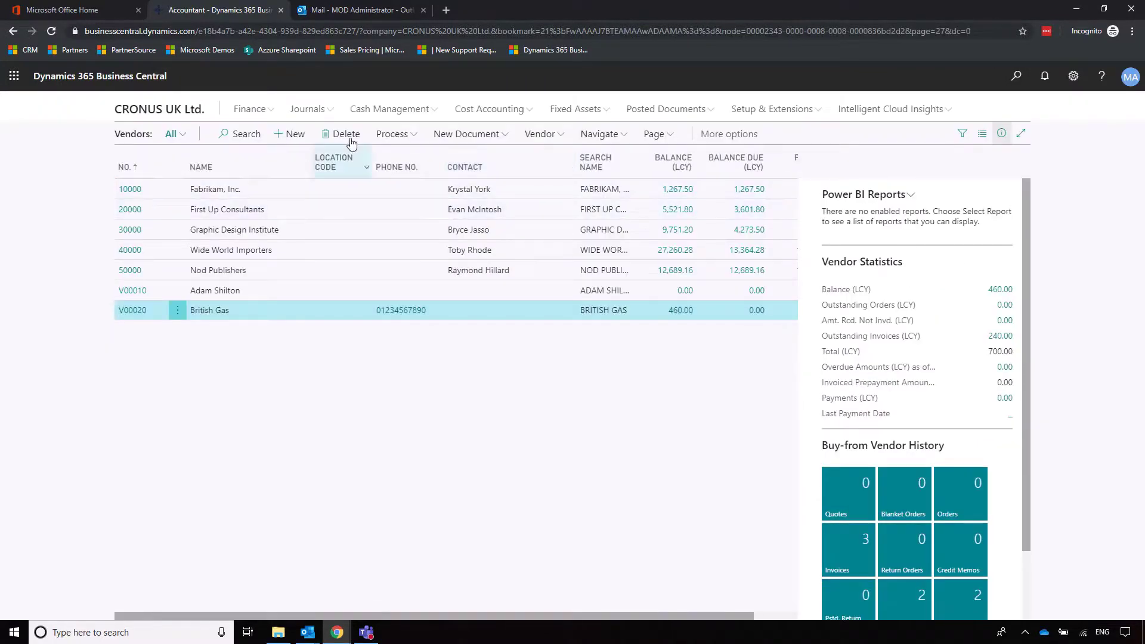
{"action": "left_click", "coordinate": [314, 110]}
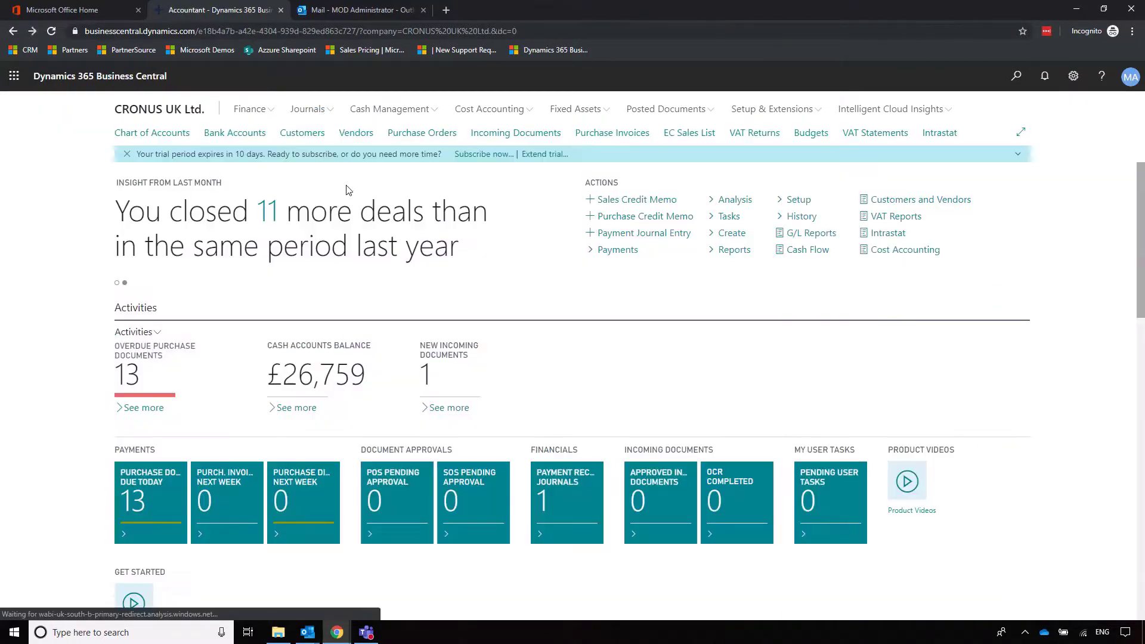
{"action": "left_click", "coordinate": [325, 109]}
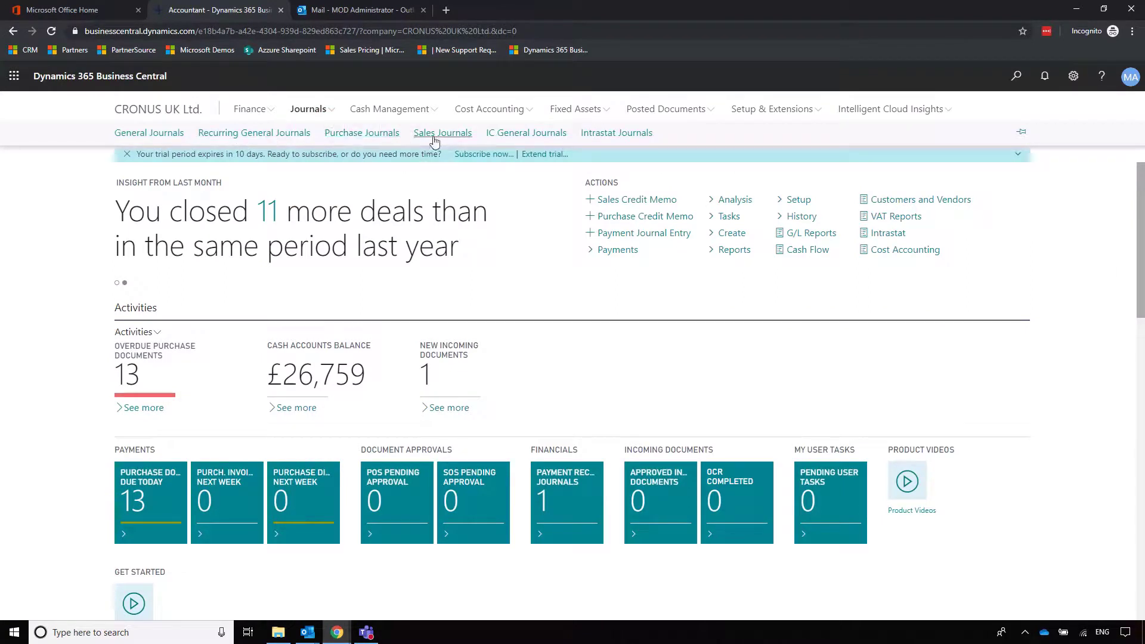
{"action": "left_click", "coordinate": [370, 132]}
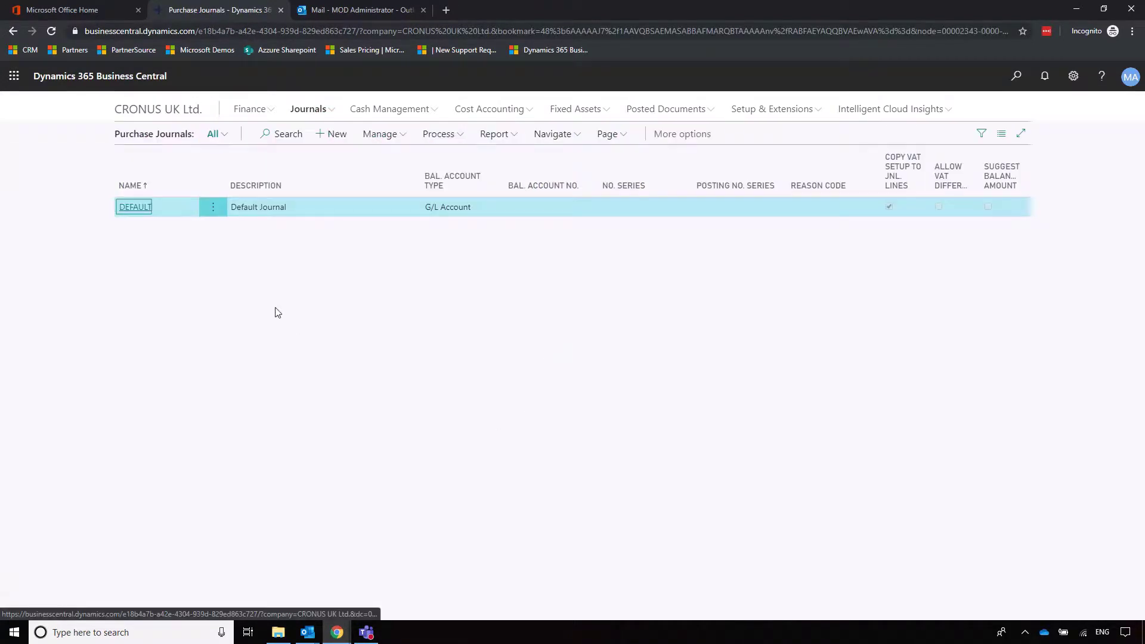
{"action": "left_click", "coordinate": [135, 207]}
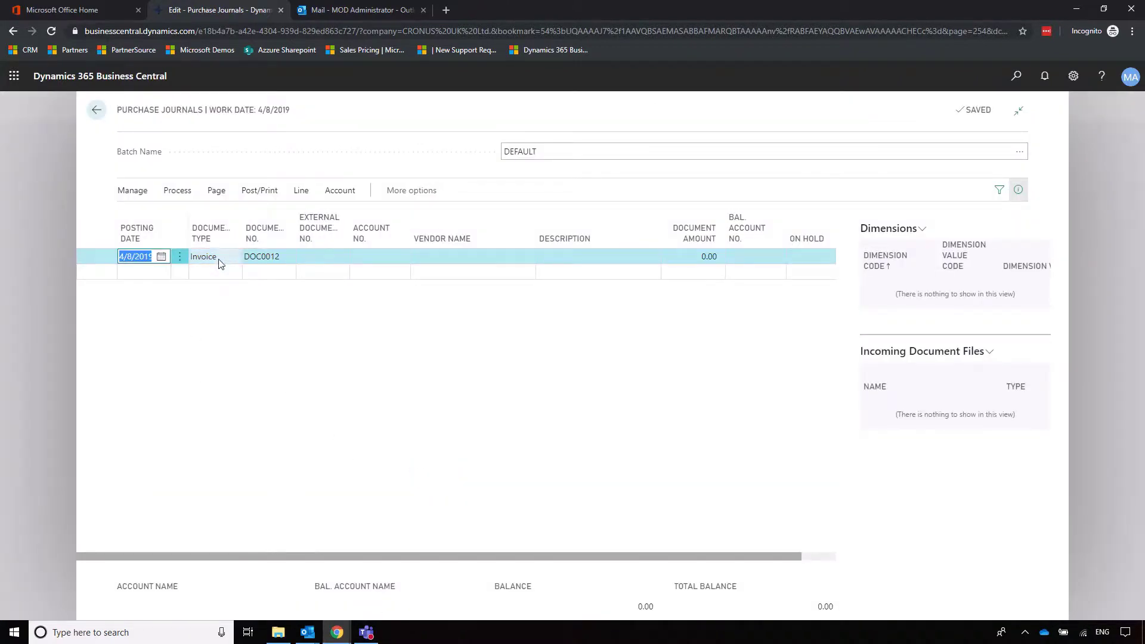
Step: On journal line DOC0012, enter the external document number and choose vendor British Gas
{"action": "left_click", "coordinate": [286, 257]}
{"action": "left_click", "coordinate": [291, 257]}
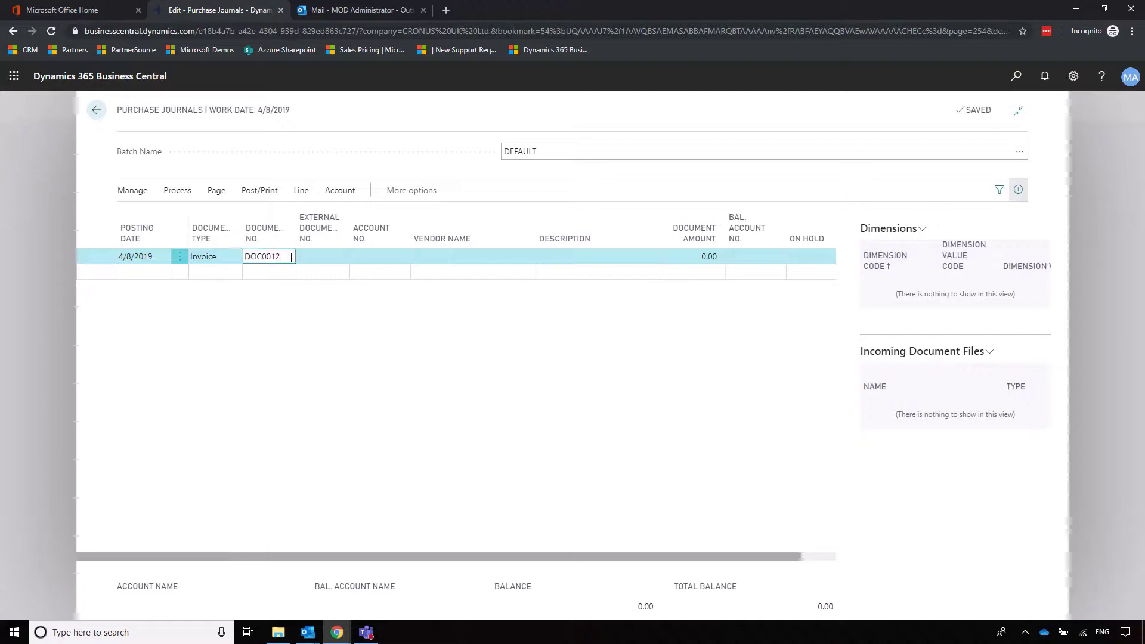
{"action": "left_click", "coordinate": [324, 257]}
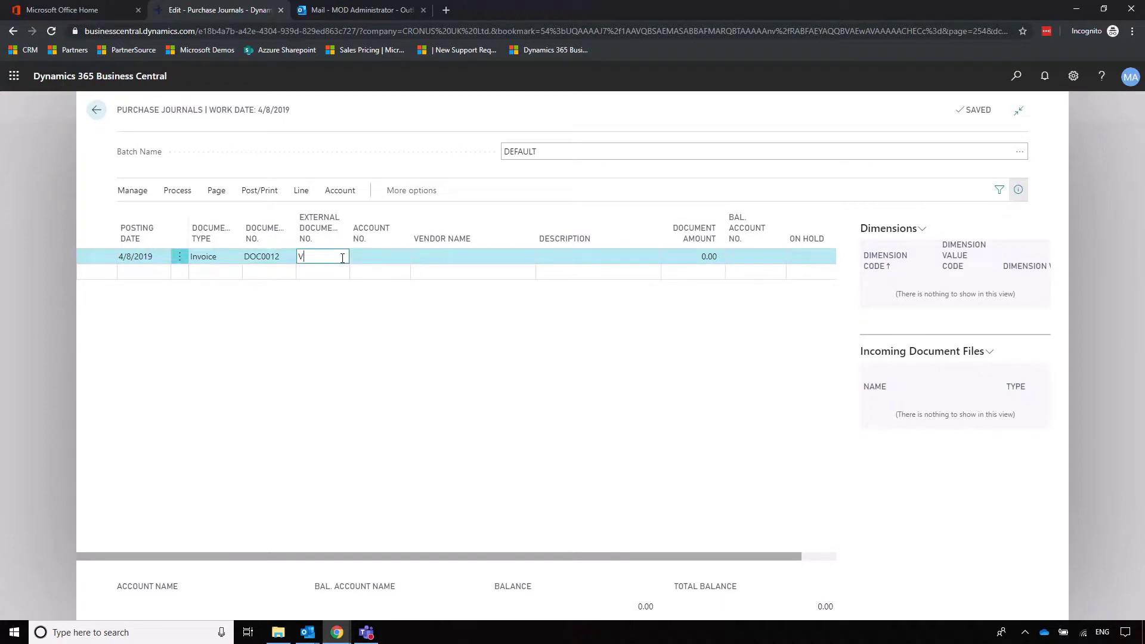
{"action": "type", "text": "V12345"}
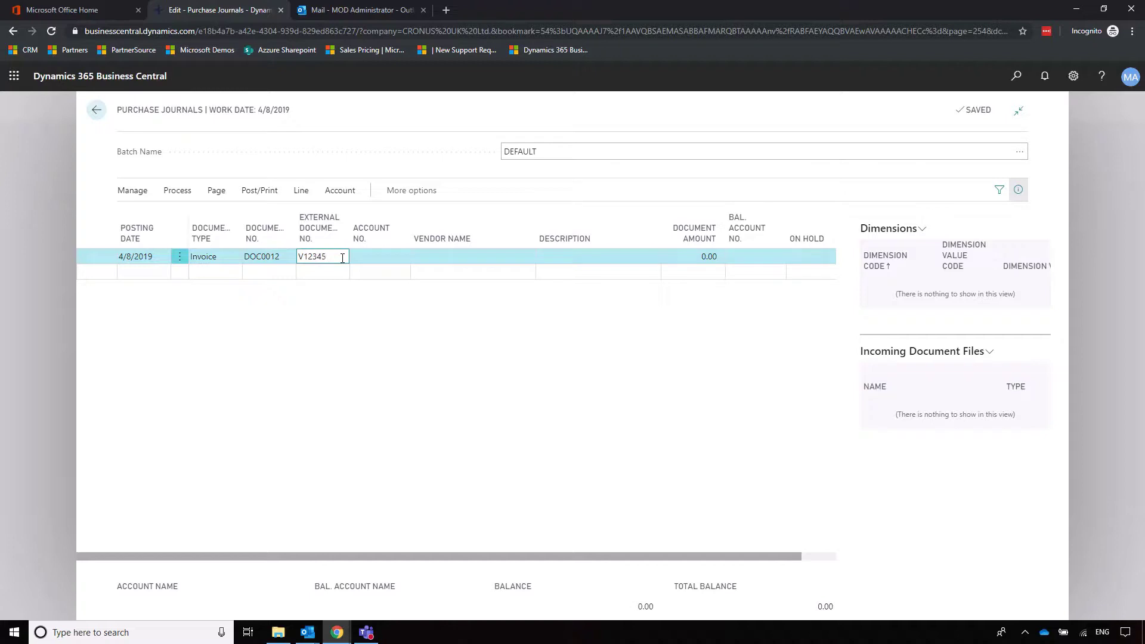
{"action": "left_click", "coordinate": [376, 256]}
{"action": "left_click", "coordinate": [402, 256]}
{"action": "scroll", "coordinate": [409, 337], "scroll_direction": "down", "scroll_amount": 1}
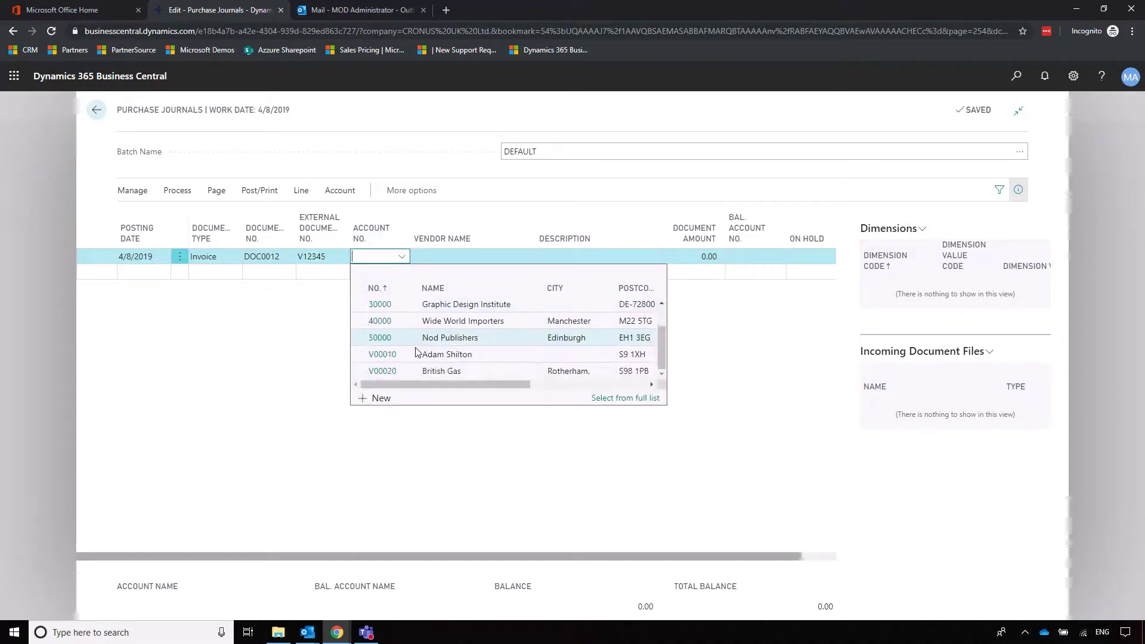
{"action": "left_click", "coordinate": [391, 370]}
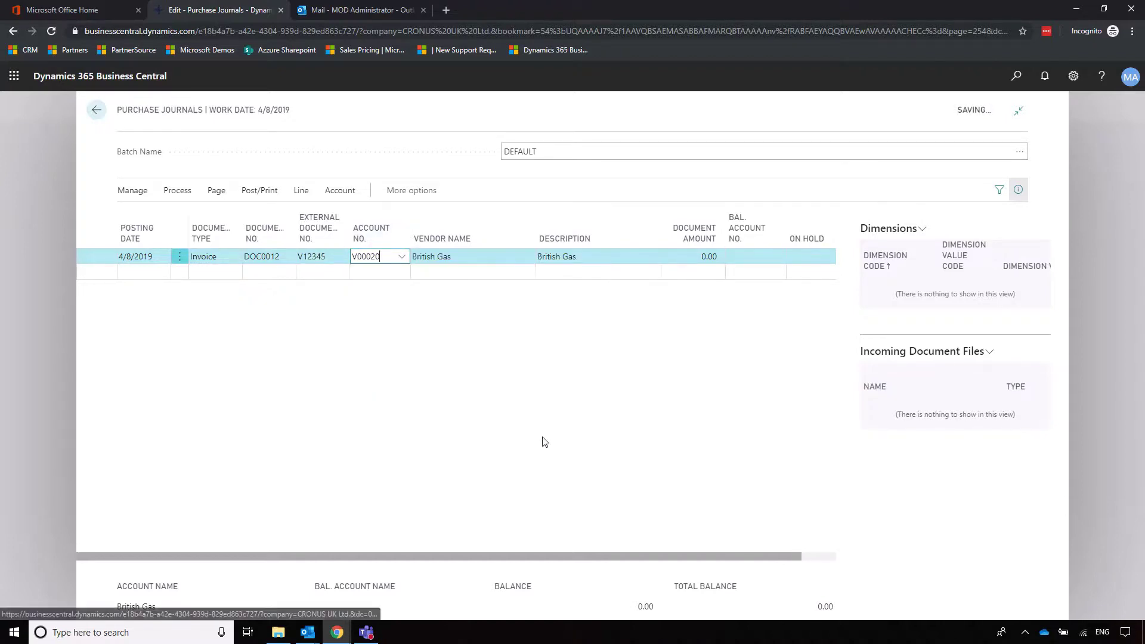
Step: Enter a 200.00 document amount balanced against 31300 Utilities Expense
{"action": "left_click", "coordinate": [687, 257]}
{"action": "type", "text": "200"}
{"action": "key", "text": "Tab"}
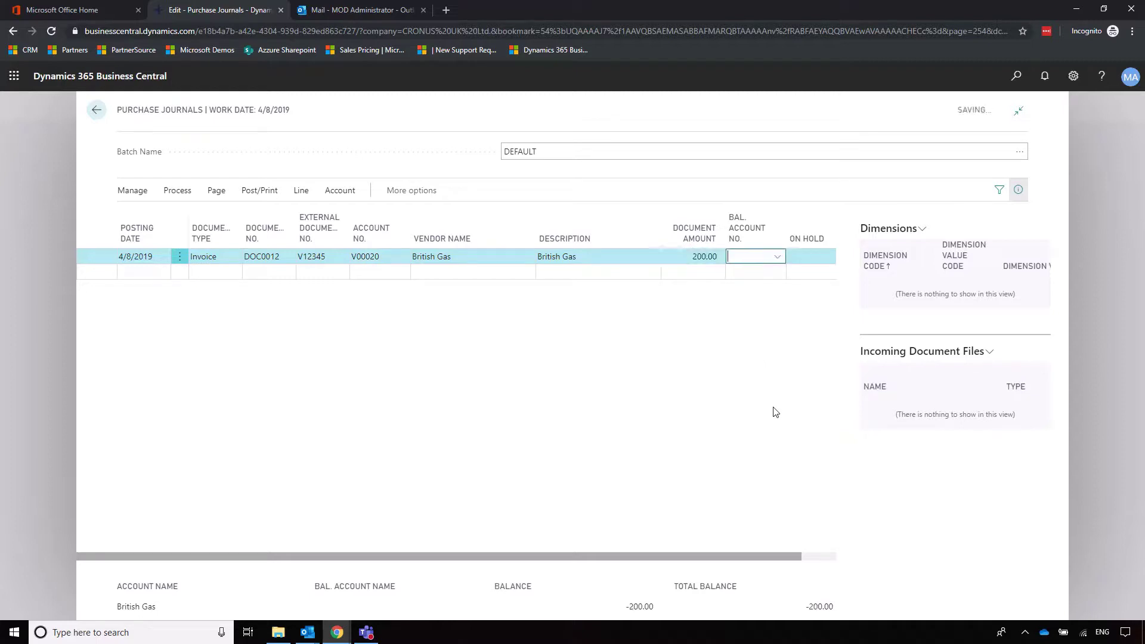
{"action": "left_click_drag", "start_coordinate": [746, 556], "coordinate": [780, 555]}
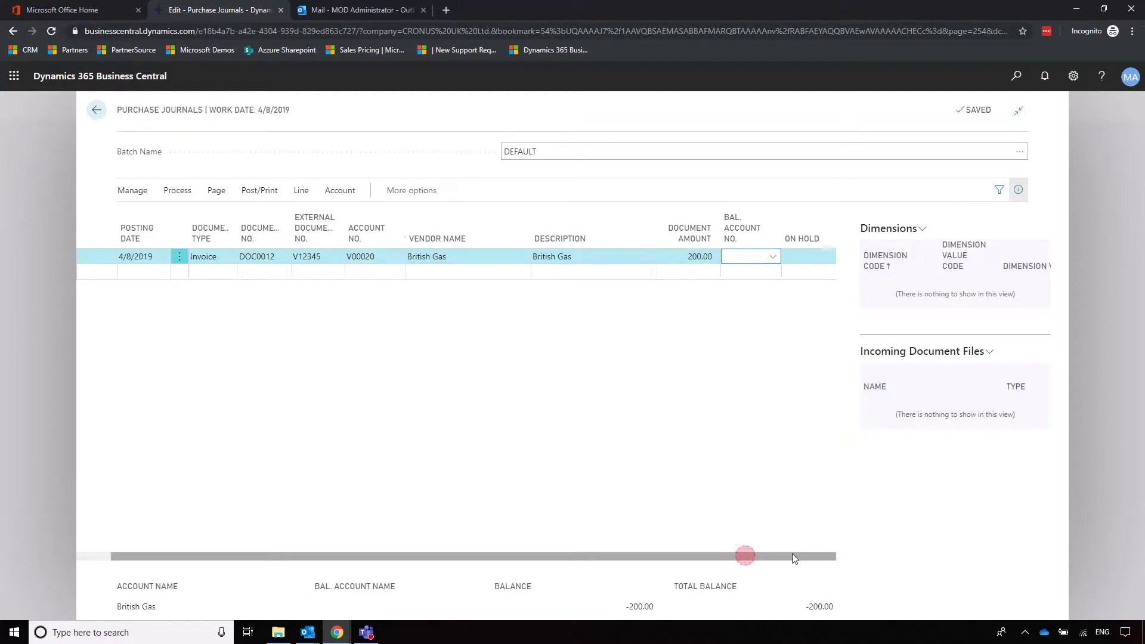
{"action": "left_click", "coordinate": [726, 253]}
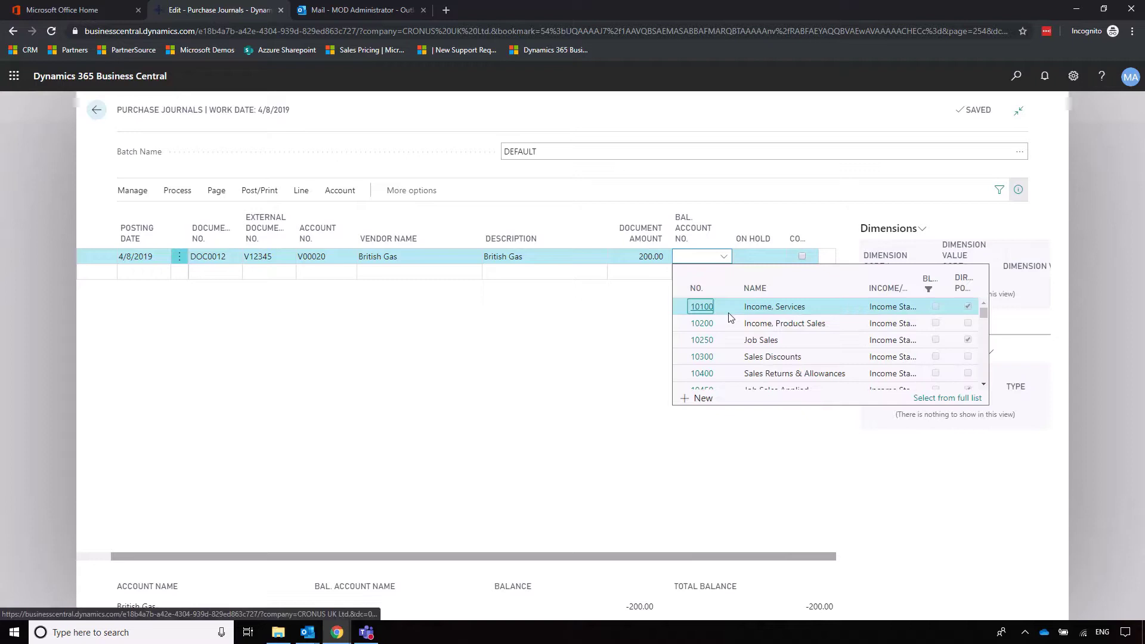
{"action": "left_click", "coordinate": [702, 257]}
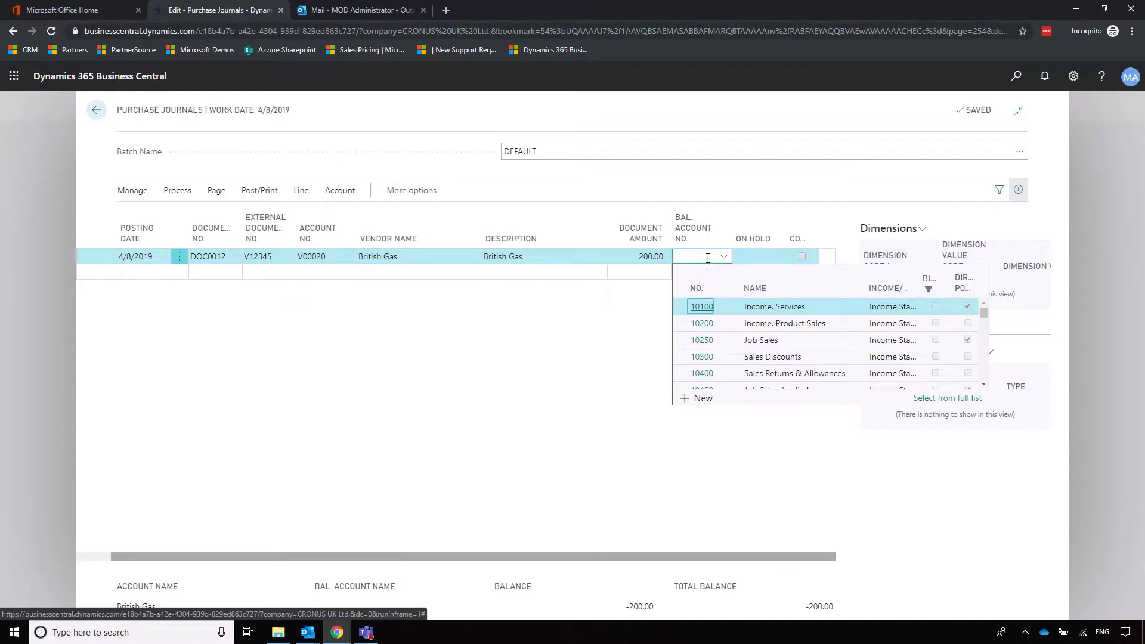
{"action": "type", "text": "util"}
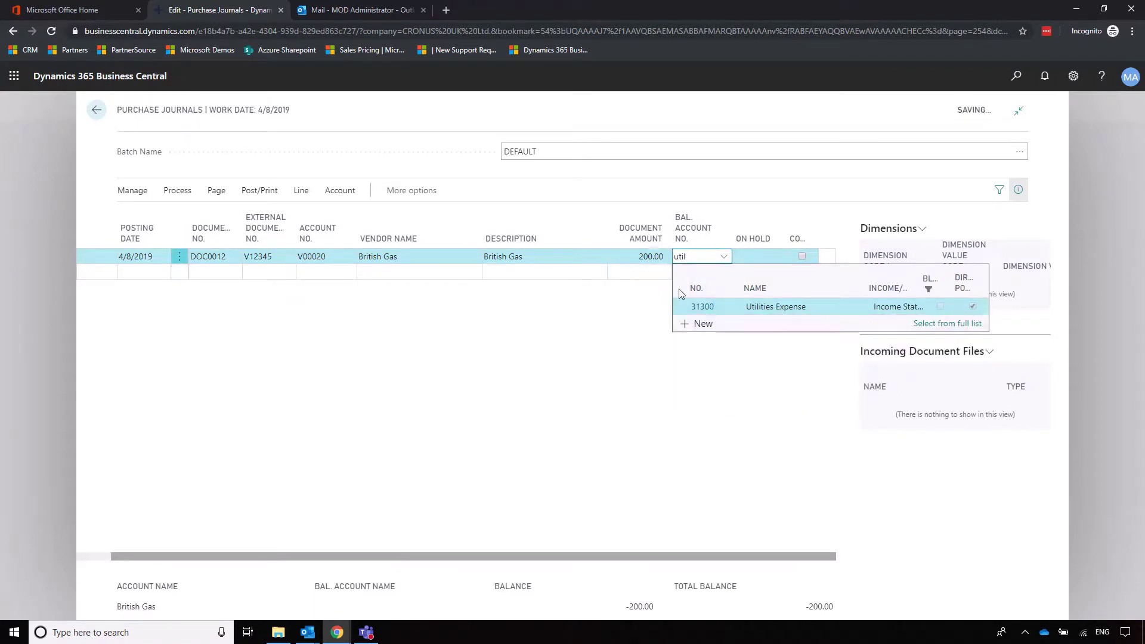
{"action": "left_click", "coordinate": [697, 306]}
{"action": "left_click_drag", "start_coordinate": [749, 549], "coordinate": [715, 549]}
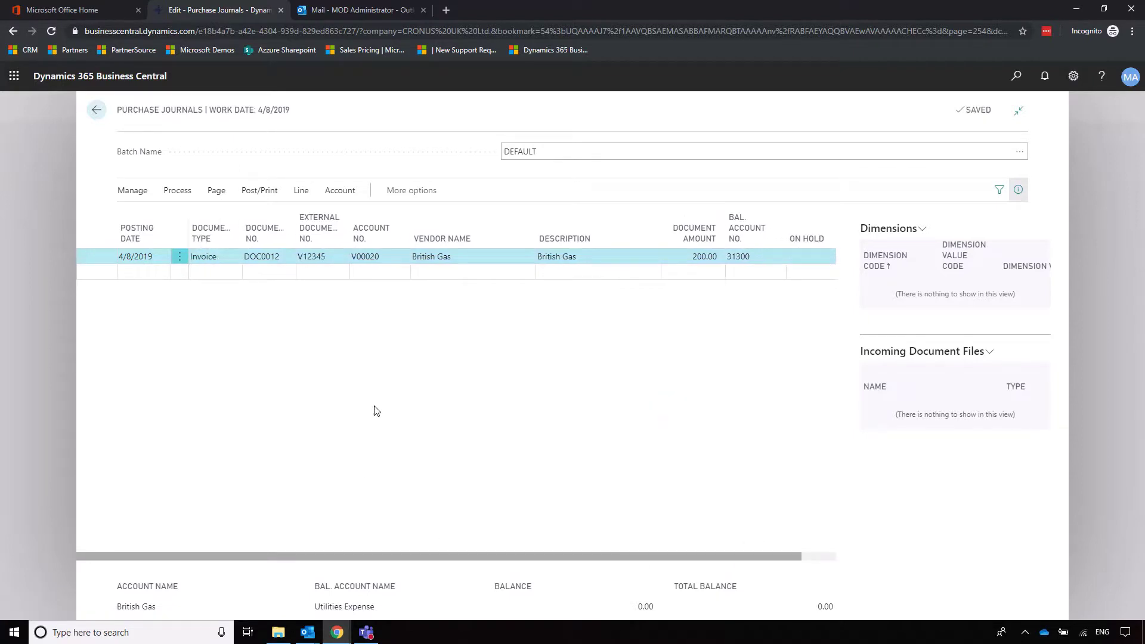
Step: Post the purchase journal line, acknowledge success, and close the journal
{"action": "left_click", "coordinate": [178, 191]}
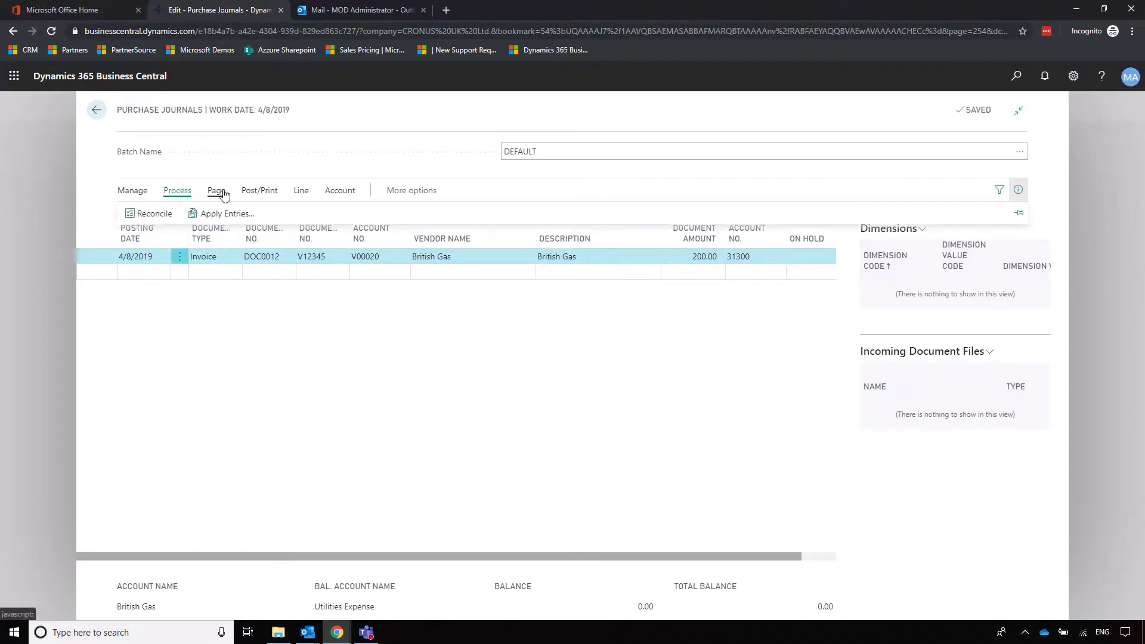
{"action": "left_click", "coordinate": [259, 191]}
{"action": "left_click", "coordinate": [144, 213]}
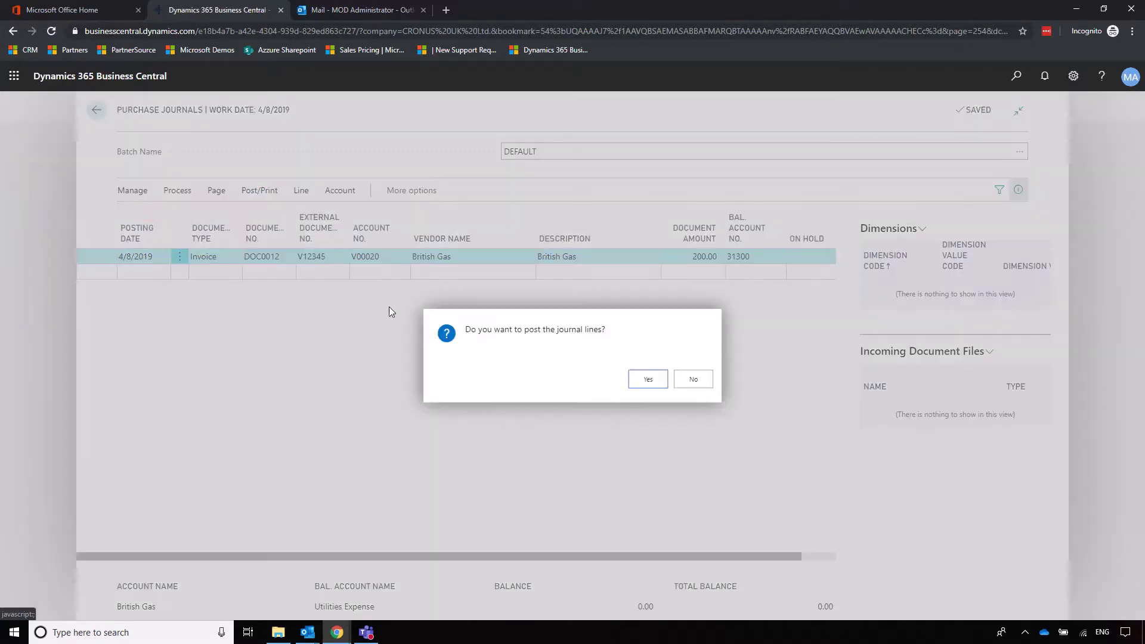
{"action": "left_click", "coordinate": [659, 381]}
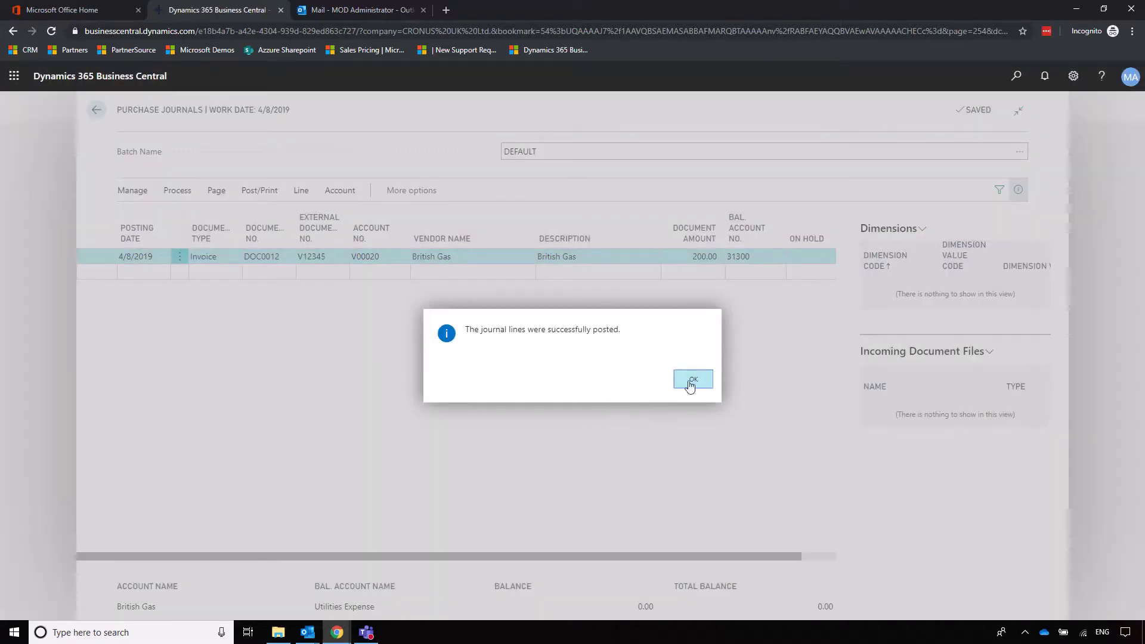
{"action": "left_click", "coordinate": [692, 382]}
{"action": "key", "text": "Escape"}
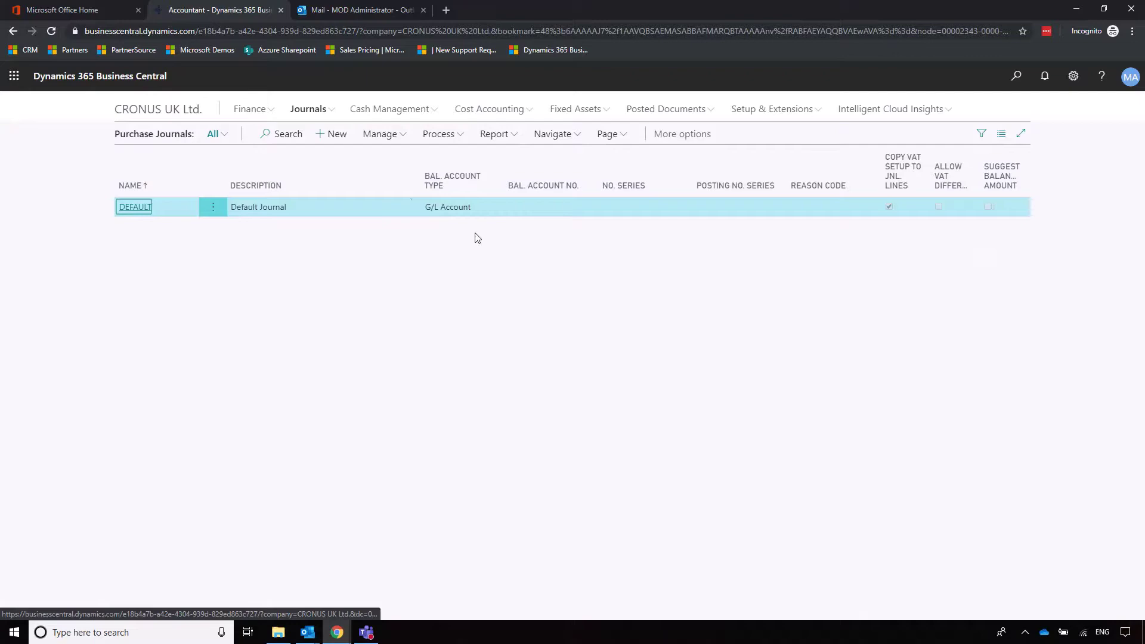
{"action": "key", "text": "Escape"}
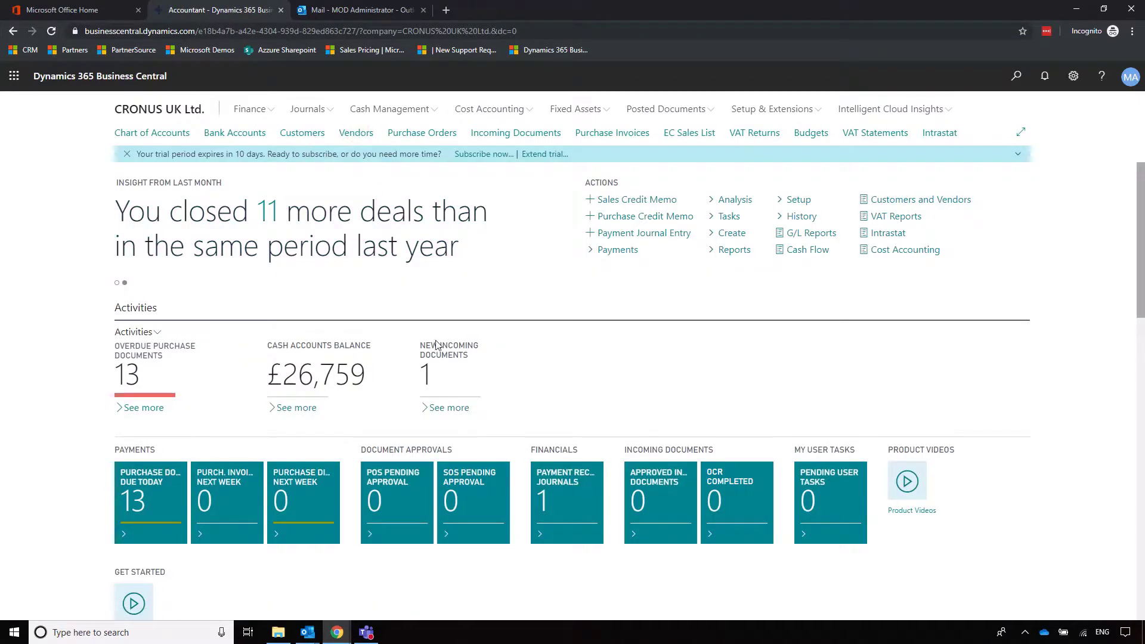
Step: Check DOC0012 in British Gas's ledger entries behind the 900.00 balance, then return to Vendors
{"action": "left_click", "coordinate": [356, 132]}
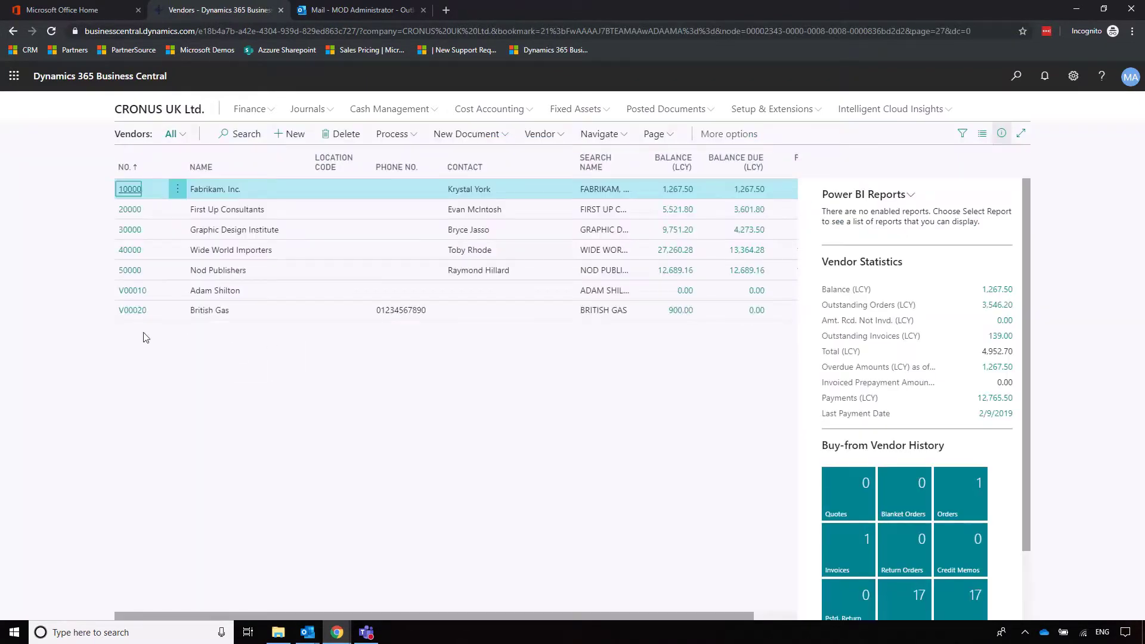
{"action": "left_click", "coordinate": [131, 311]}
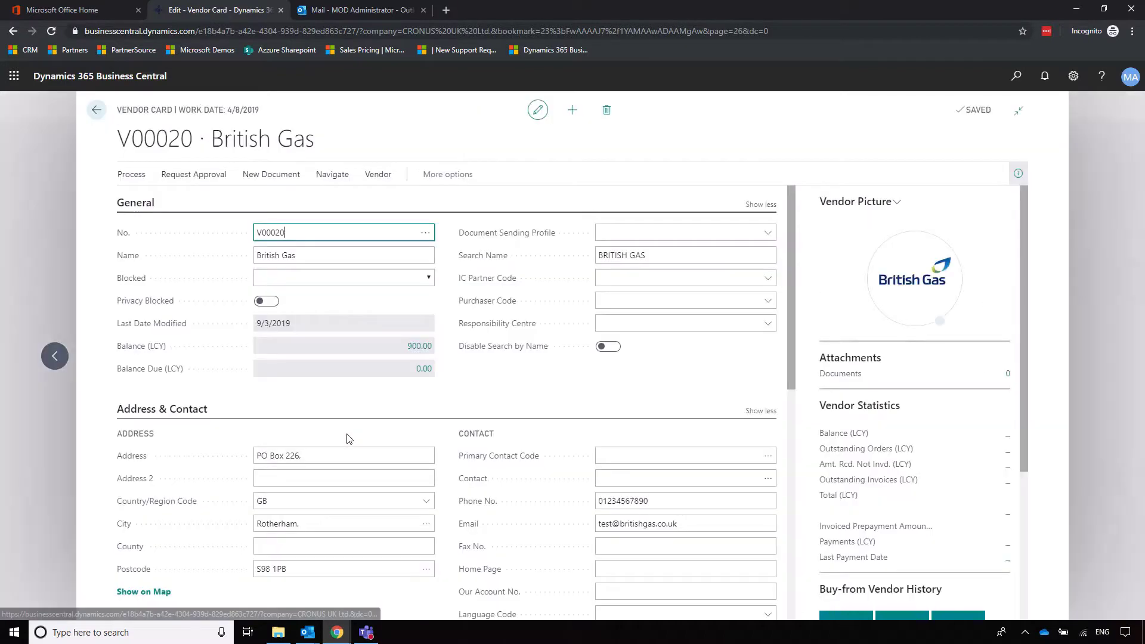
{"action": "left_click", "coordinate": [419, 346]}
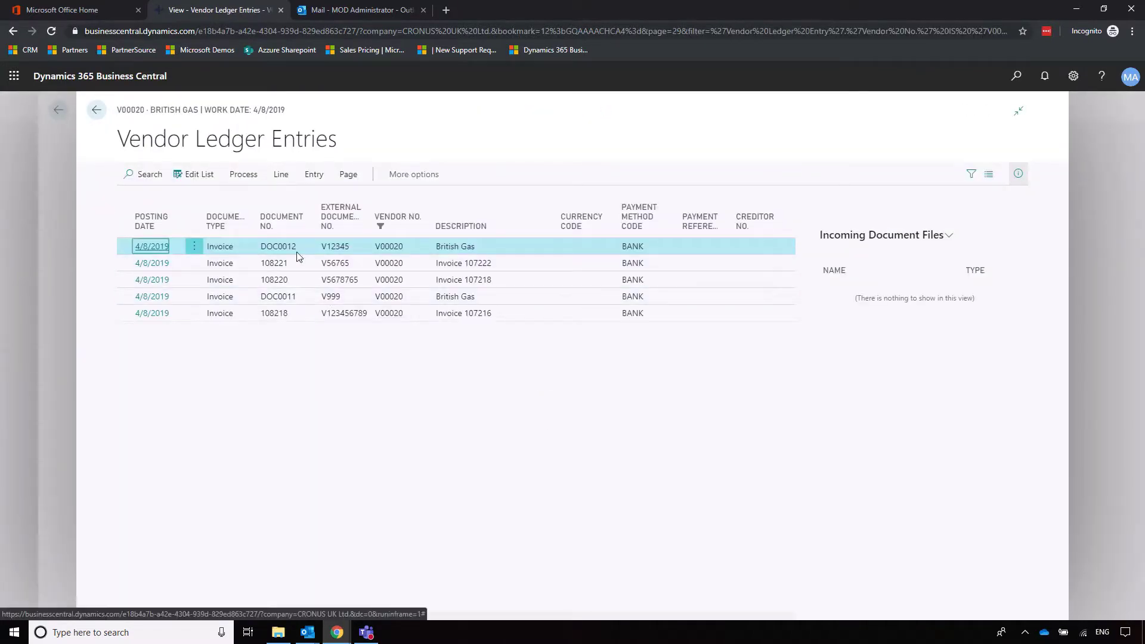
{"action": "left_click", "coordinate": [390, 344]}
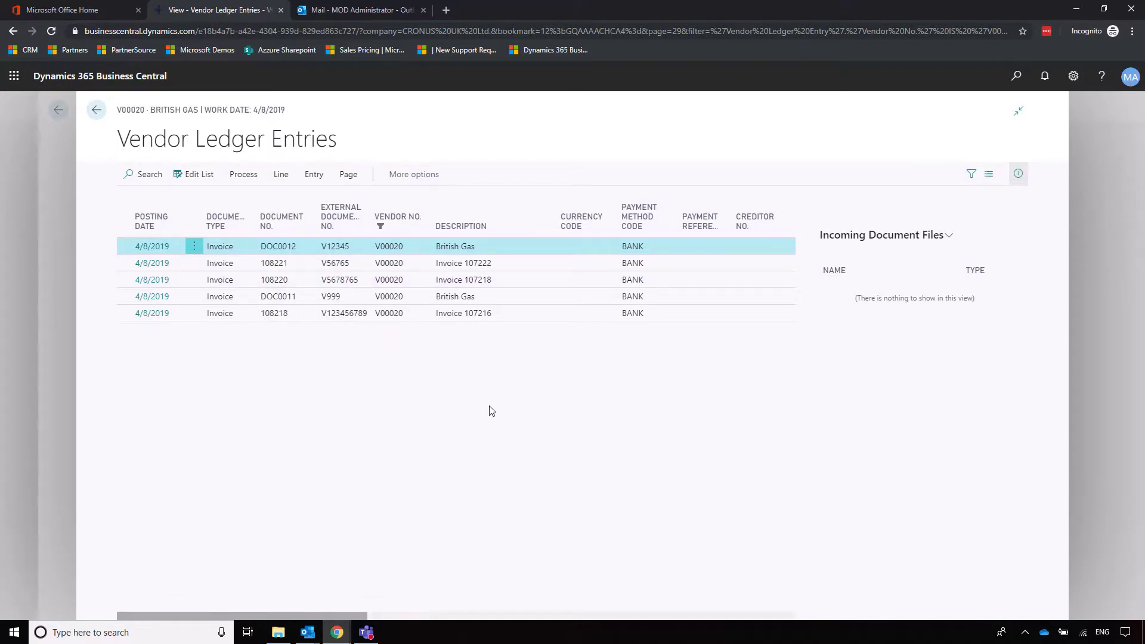
{"action": "key", "text": "Escape"}
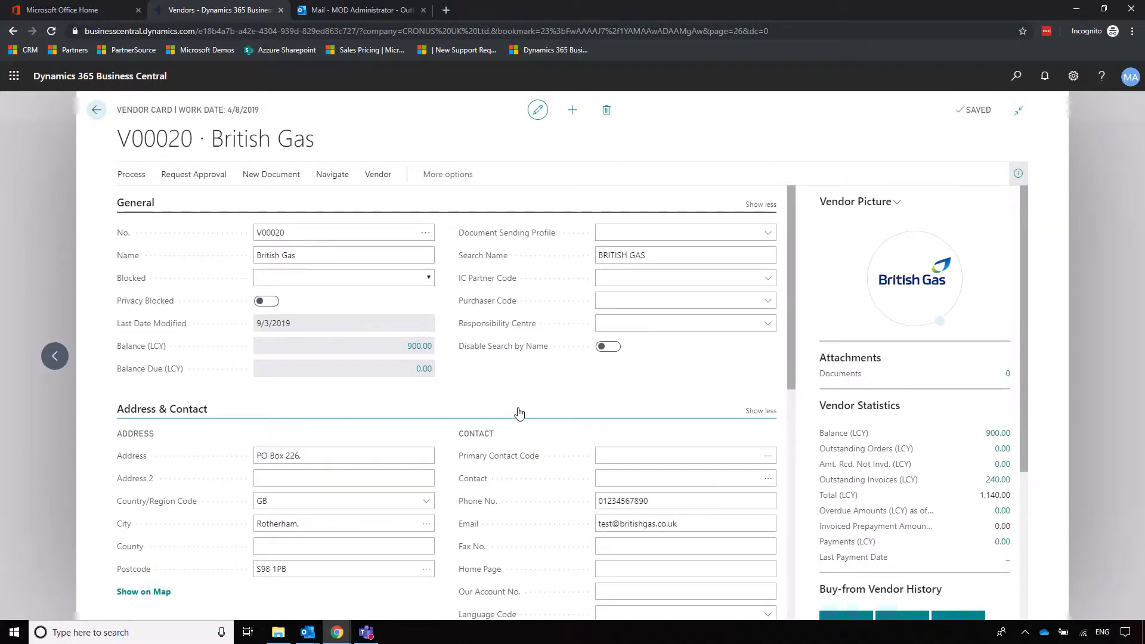
{"action": "key", "text": "Escape"}
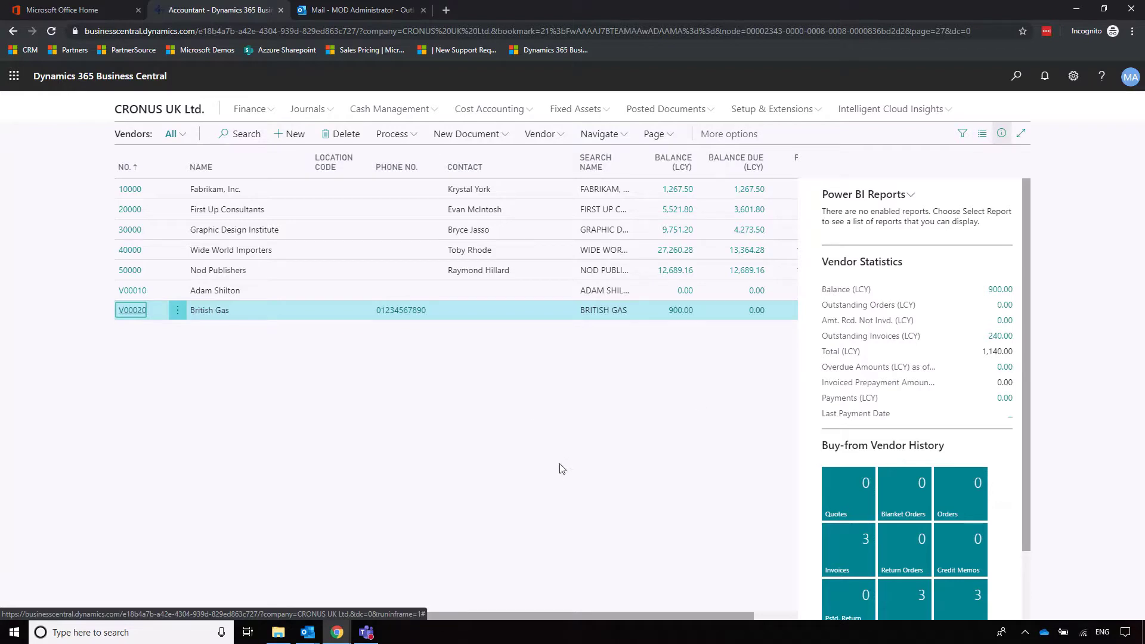
Step: Find Aged Accounts Payable via Tell Me, keeping Due Date ageing and 1M periods as of 4/8/2019
{"action": "key", "text": "alt+q"}
{"action": "type", "text": "aged"}
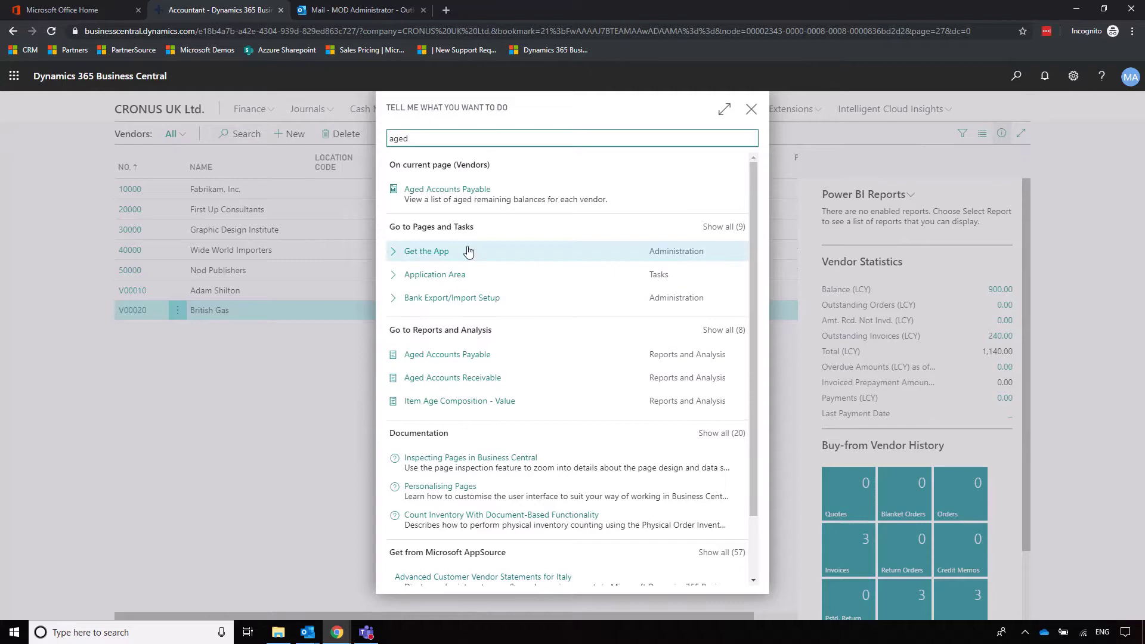
{"action": "left_click", "coordinate": [462, 189]}
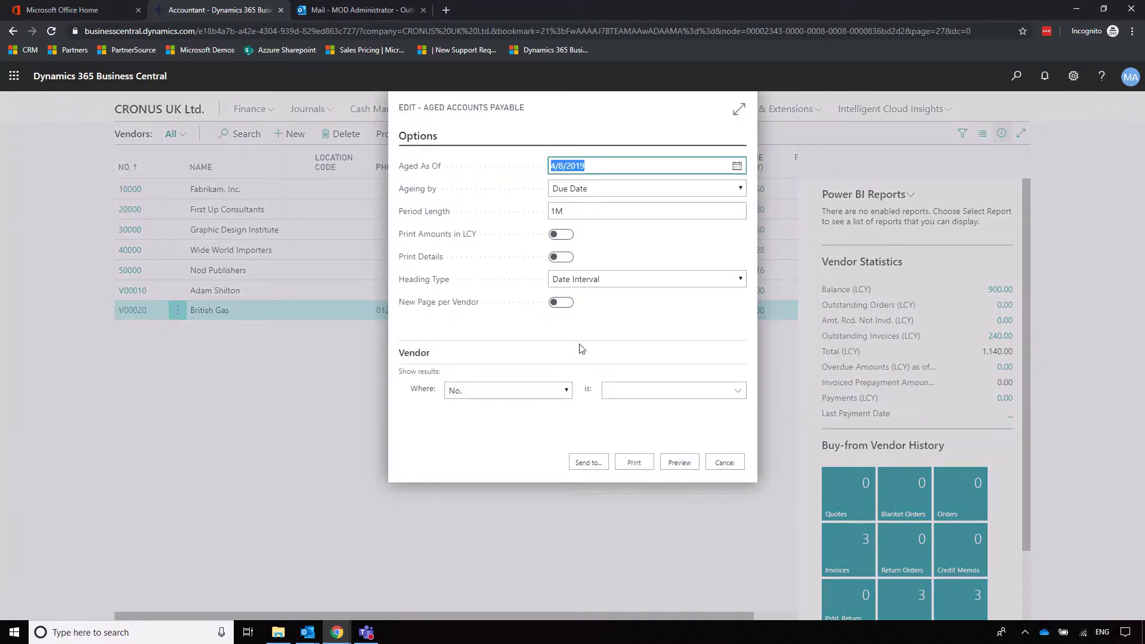
{"action": "left_click", "coordinate": [664, 191]}
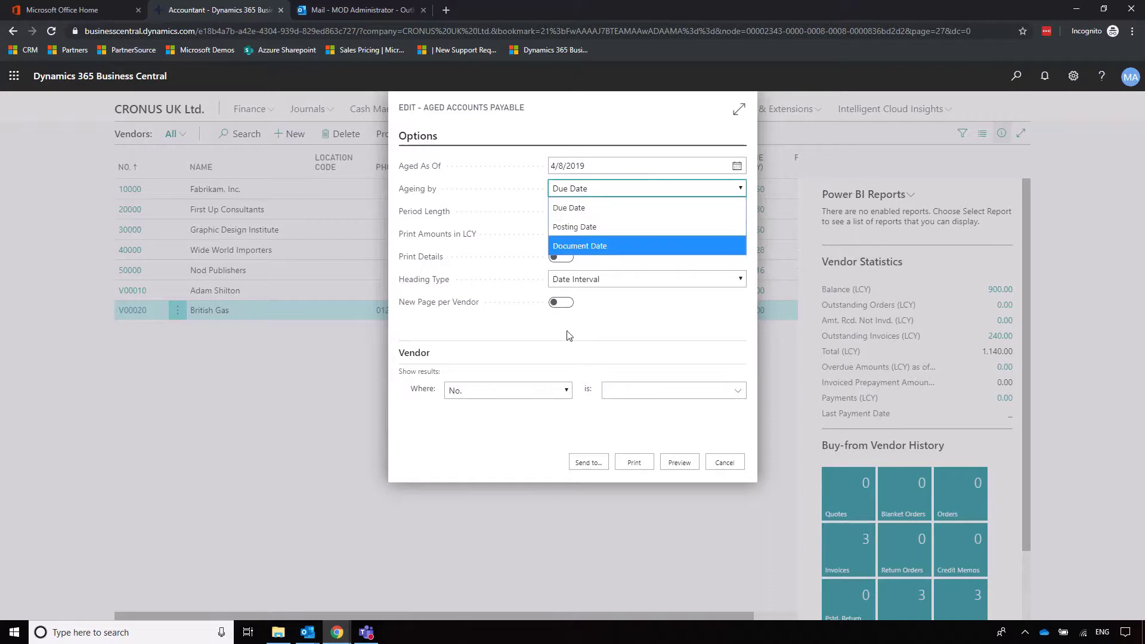
{"action": "left_click", "coordinate": [609, 214]}
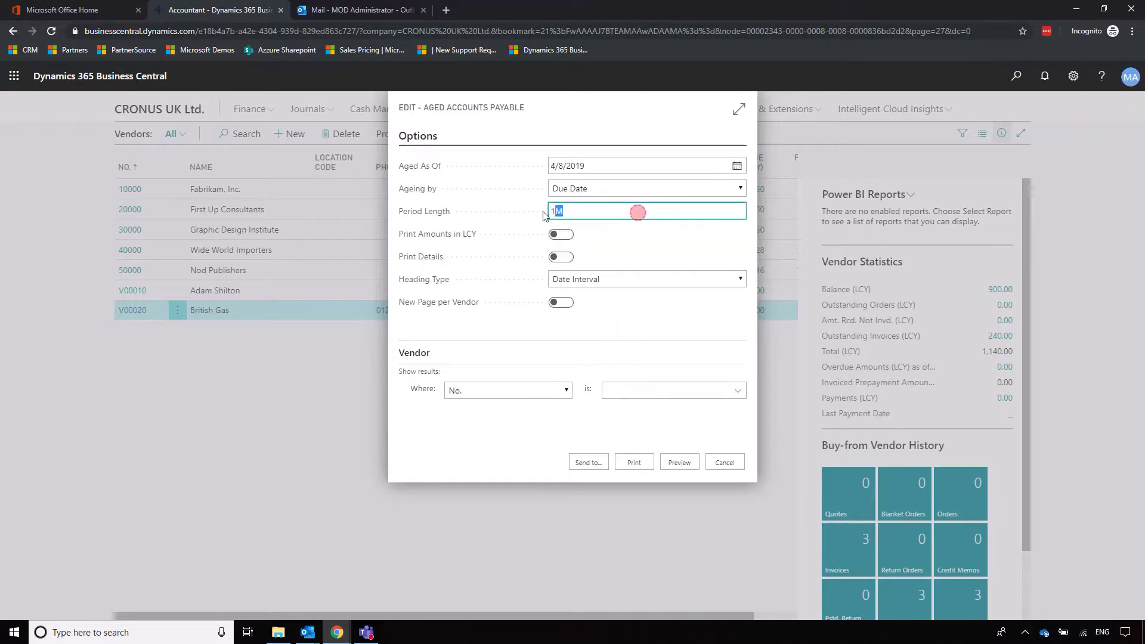
{"action": "left_click", "coordinate": [643, 326]}
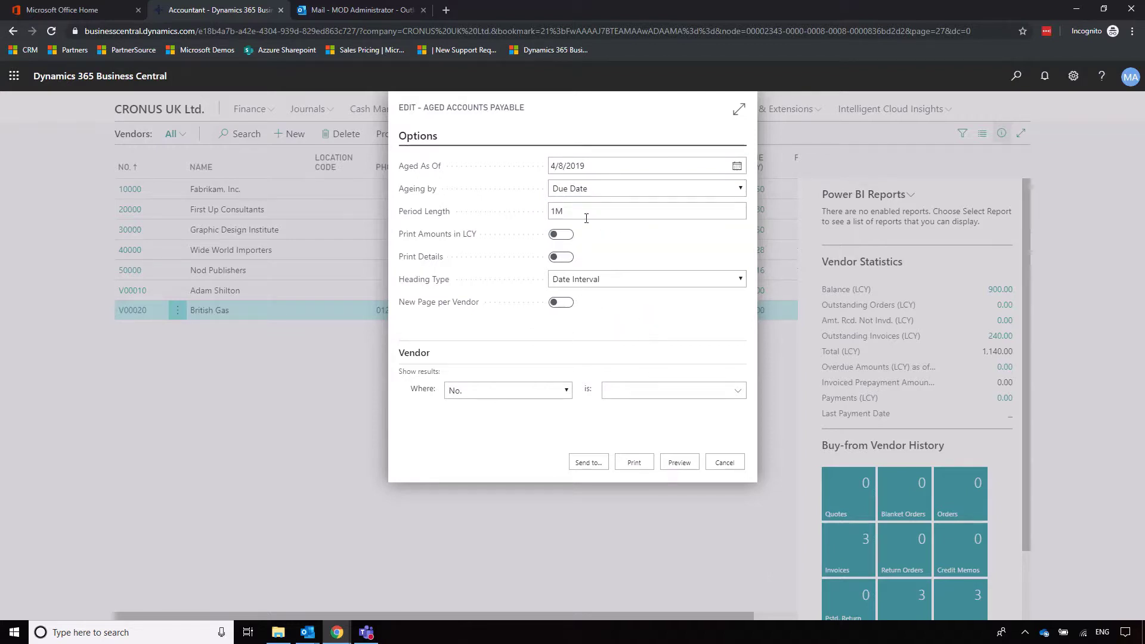
{"action": "left_click", "coordinate": [675, 464]}
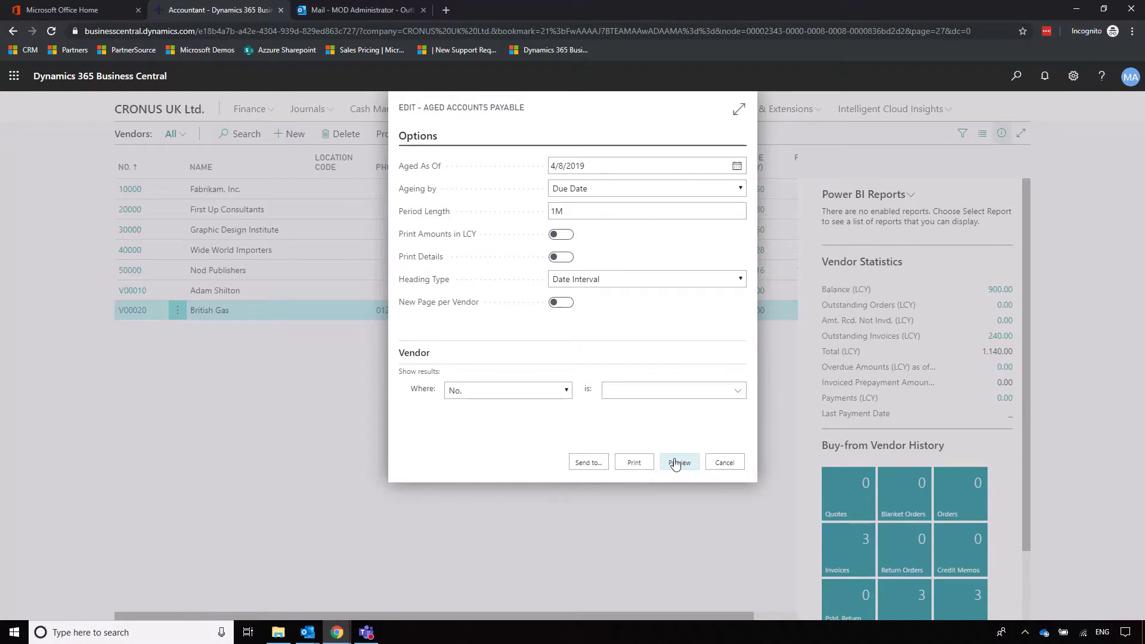
Step: Preview Aged Accounts Payable with Print Amounts in LCY and Print Details on, then close it
{"action": "left_click", "coordinate": [559, 234]}
{"action": "left_click", "coordinate": [561, 258]}
{"action": "left_click", "coordinate": [677, 463]}
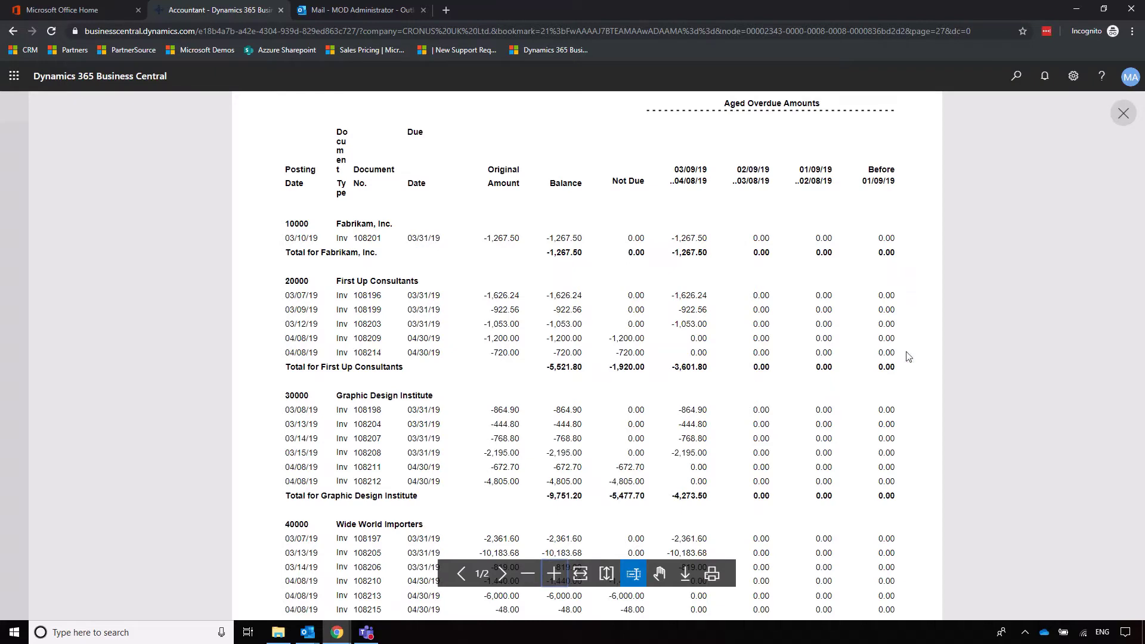
{"action": "key", "text": "Escape"}
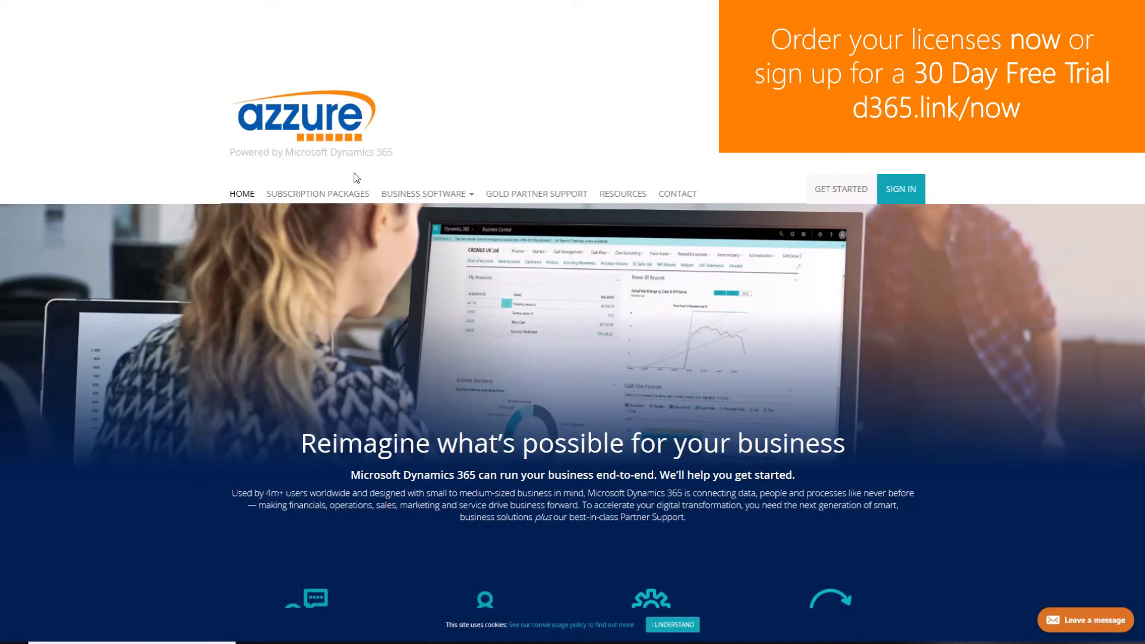
Step: Browse Subscription Packages, view Business Central [Premium], and go to the sign-up or sign-in page
{"action": "left_click", "coordinate": [346, 194]}
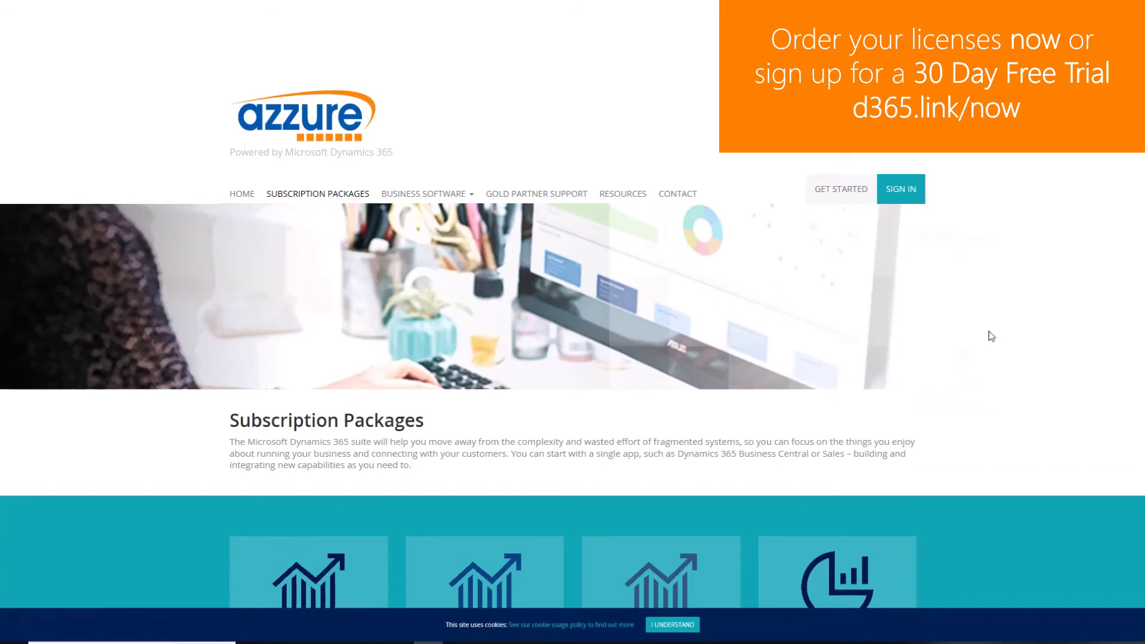
{"action": "scroll", "coordinate": [996, 334], "scroll_direction": "down", "scroll_amount": 4}
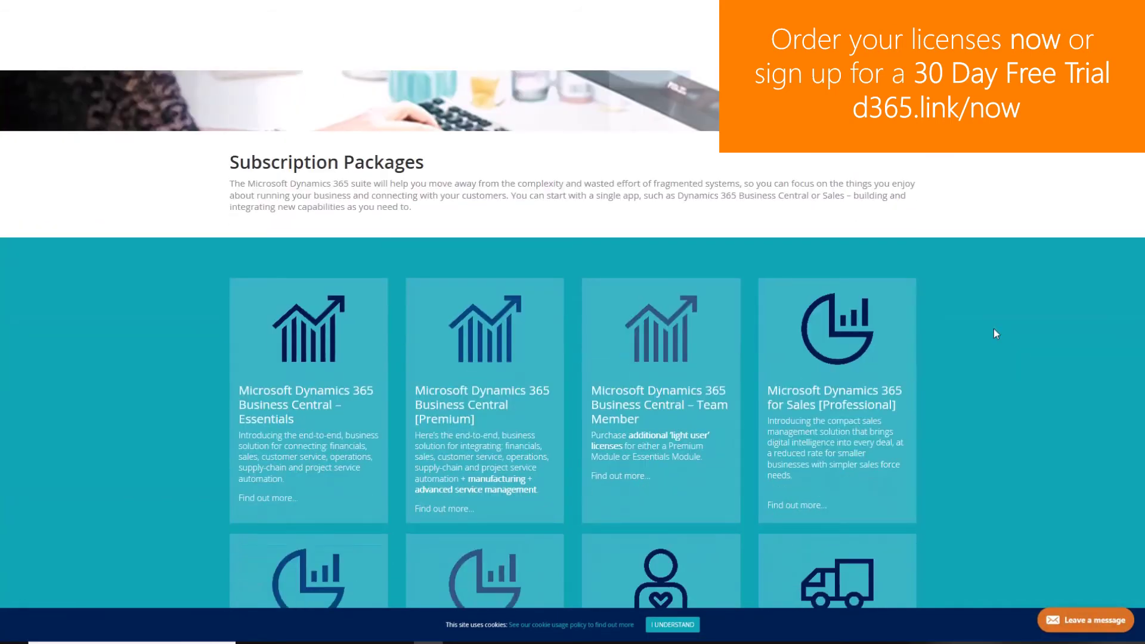
{"action": "left_click", "coordinate": [502, 355]}
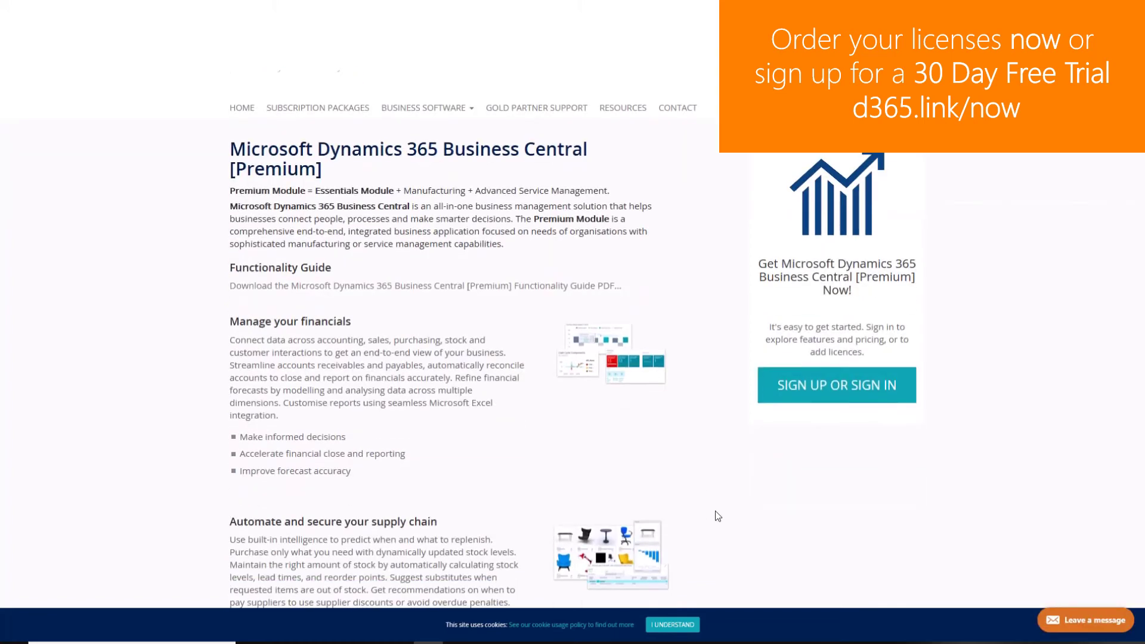
{"action": "left_click", "coordinate": [829, 385]}
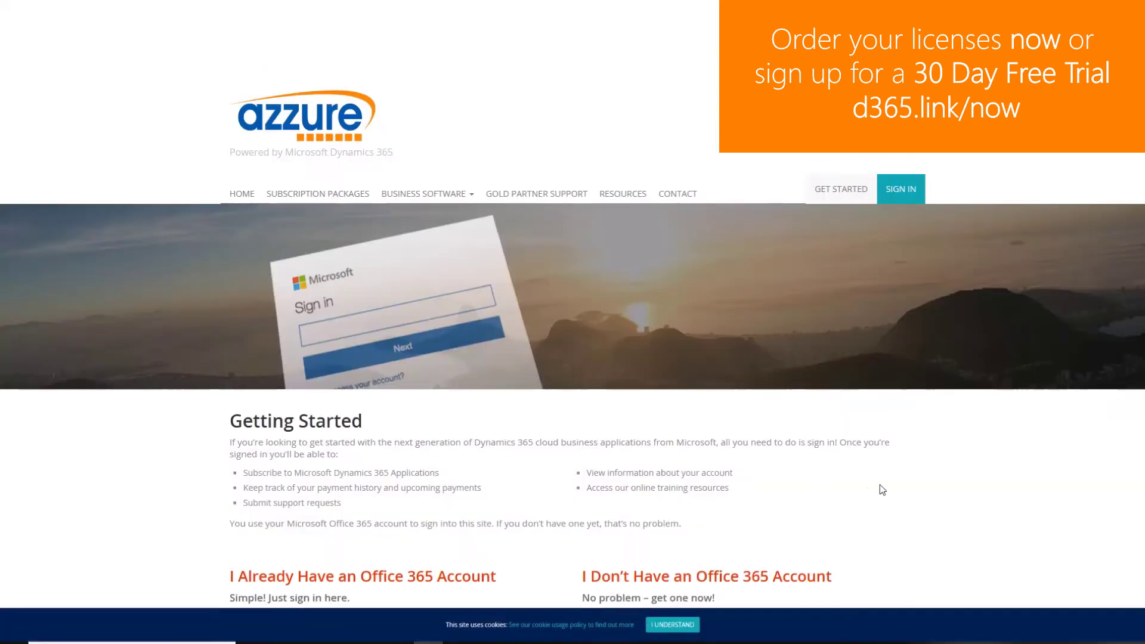